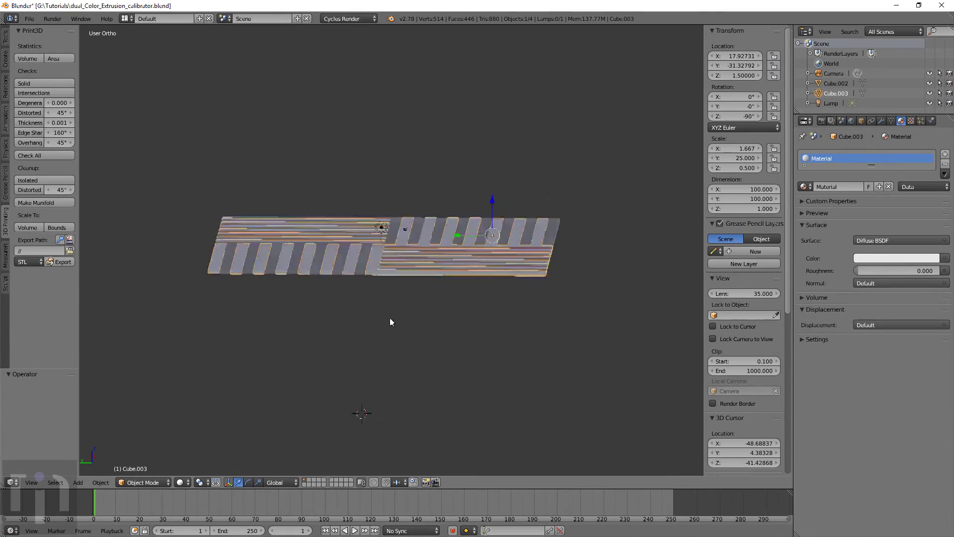
pyautogui.scroll(2, 443, 343)
pyautogui.scroll(-1, 442, 341)
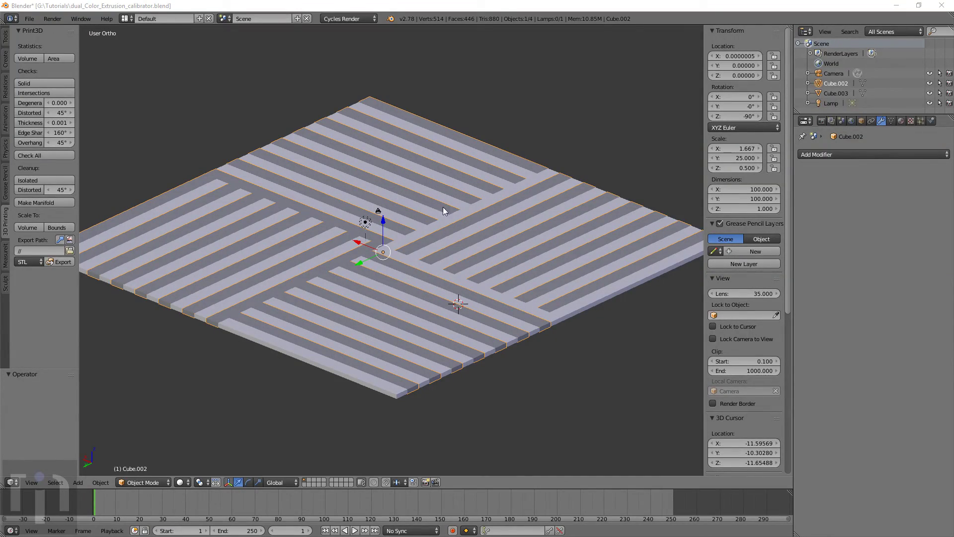
# Orbit and zoom around the striped plate, then show its Material settings.
pyautogui.moveTo(473, 243); pyautogui.dragTo(460, 274, button='middle')
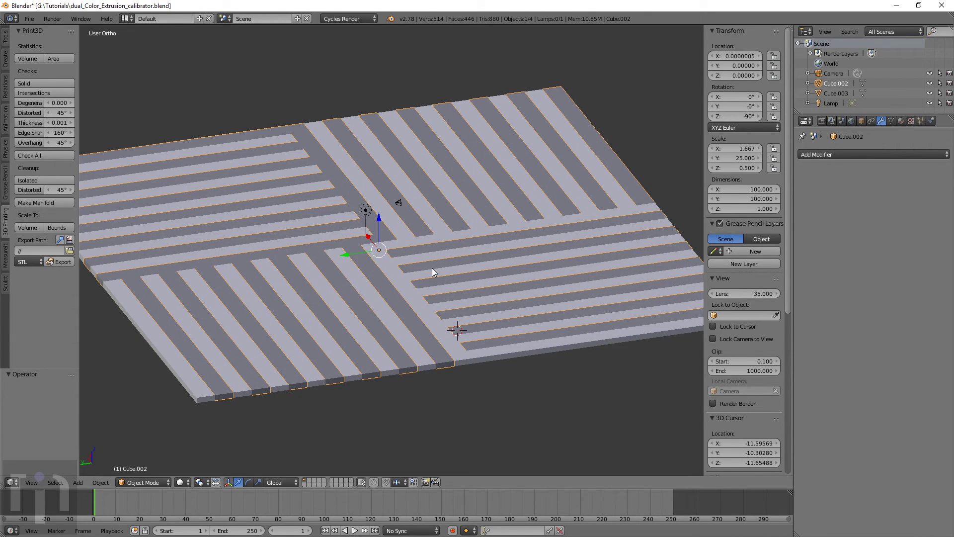
pyautogui.scroll(-4, 432, 267)
pyautogui.moveTo(432, 267); pyautogui.dragTo(514, 288, button='middle')
pyautogui.scroll(5, 513, 288)
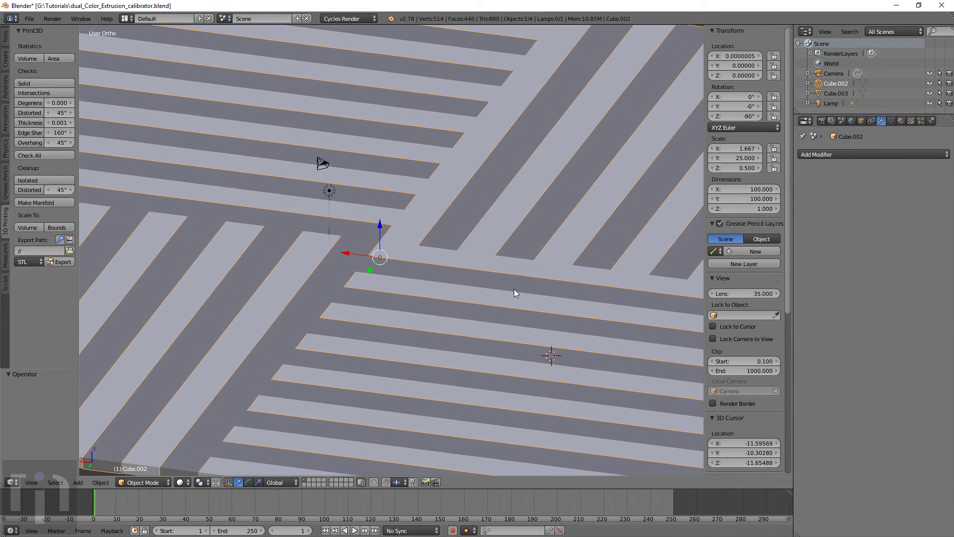
pyautogui.scroll(-3, 513, 288)
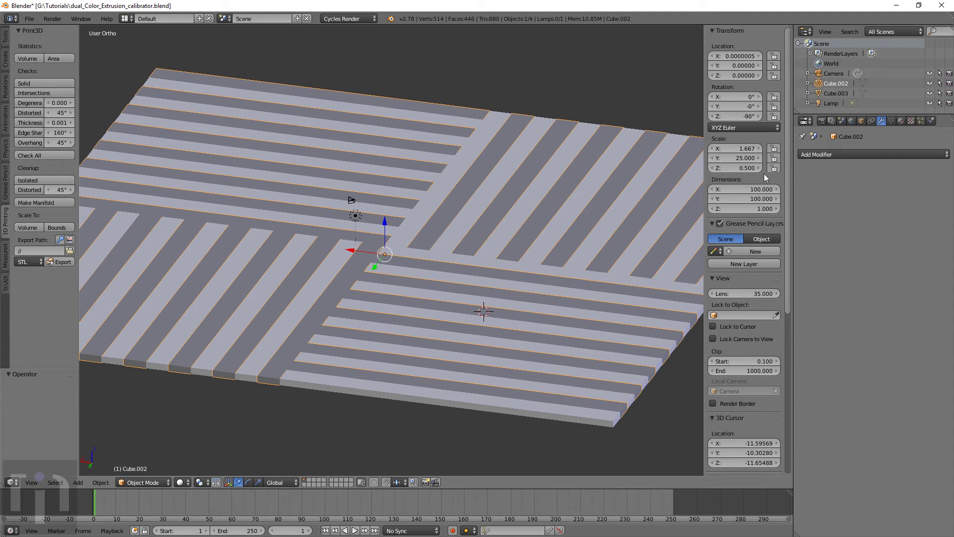
pyautogui.click(901, 121)
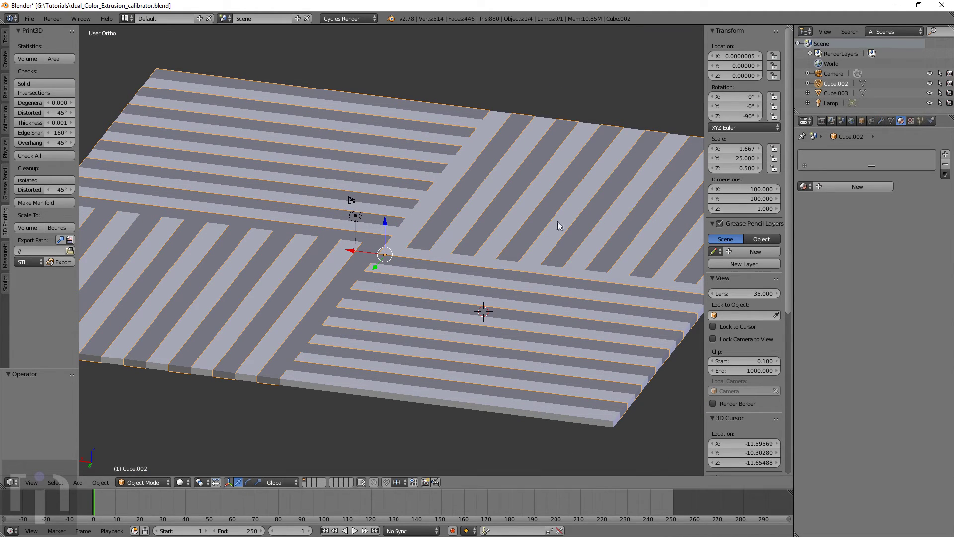
# Select Cube.003, then Cube.002 again, and orbit to a more top-down view.
pyautogui.rightClick(501, 214)
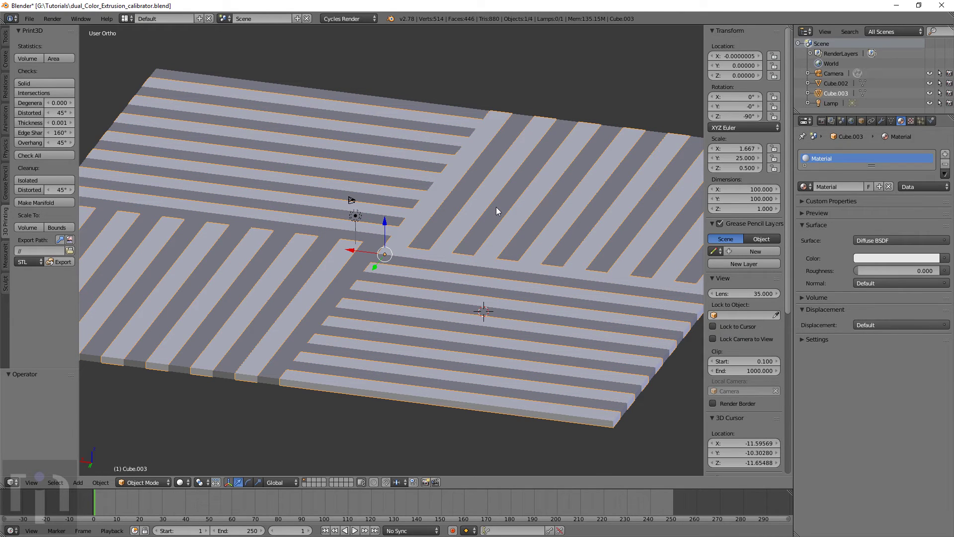
pyautogui.rightClick(498, 211)
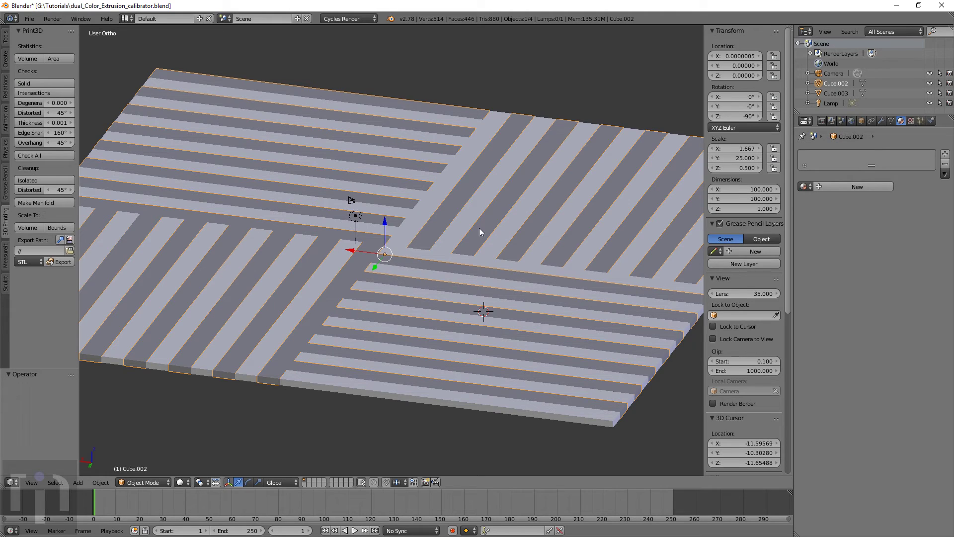
pyautogui.moveTo(480, 228); pyautogui.dragTo(463, 295, button='middle')
pyautogui.scroll(-5, 478, 279)
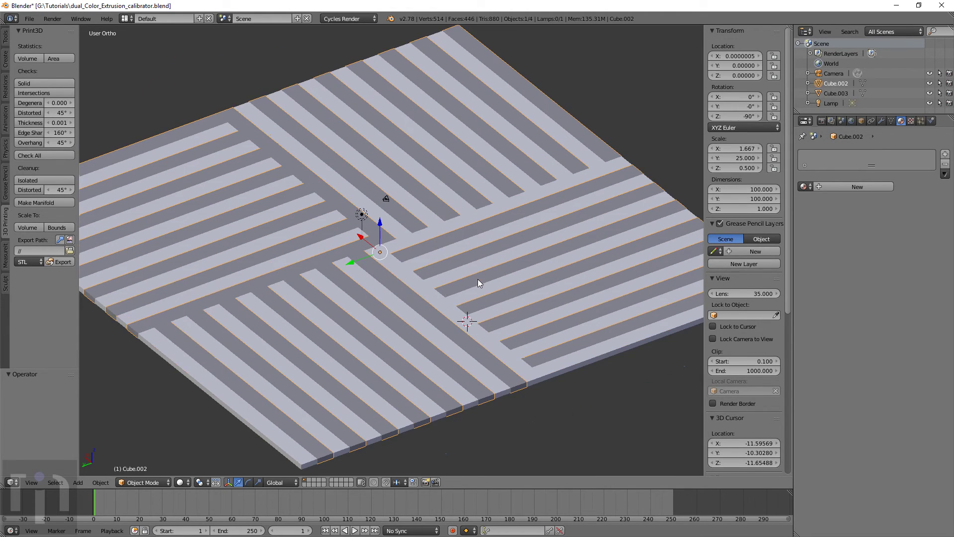
pyautogui.moveTo(477, 279)
pyautogui.mouseDown(button='middle')
pyautogui.moveTo(522, 298)
pyautogui.moveTo(526, 322)
pyautogui.moveTo(540, 320)
pyautogui.moveTo(544, 293)
pyautogui.moveTo(485, 268)
pyautogui.mouseUp(button='middle')
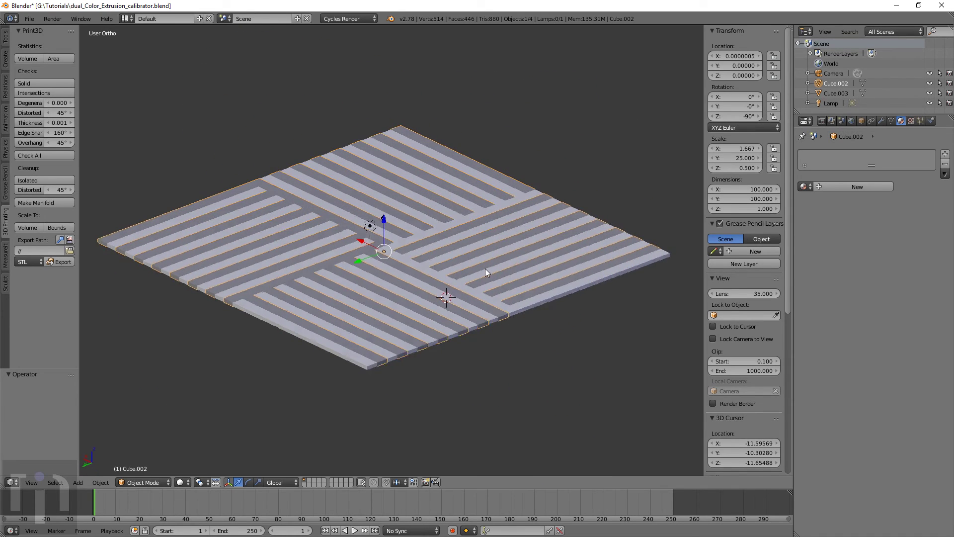
pyautogui.scroll(3, 487, 269)
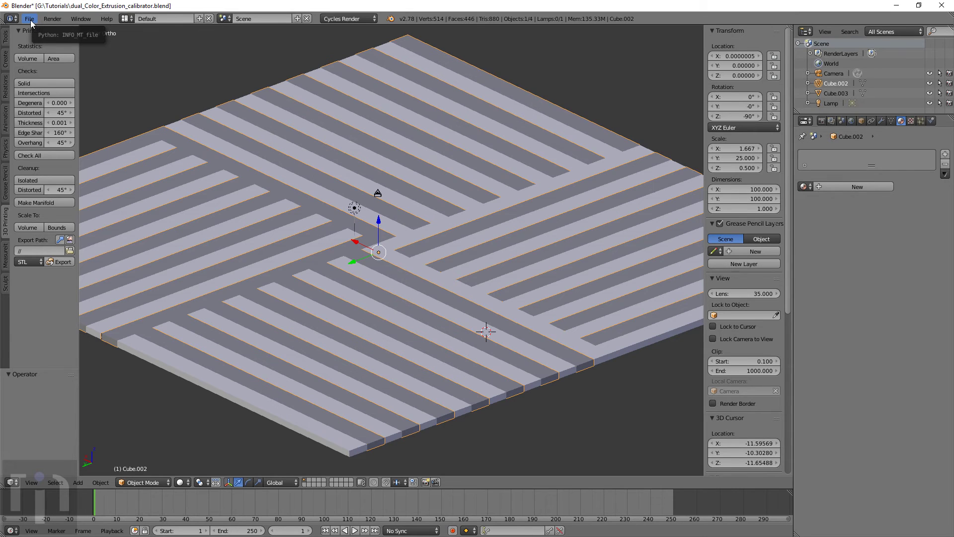
# Select Cube.003, Cube.002, then Cube.003 again, and orbit to a lower tilted view.
pyautogui.rightClick(449, 226)
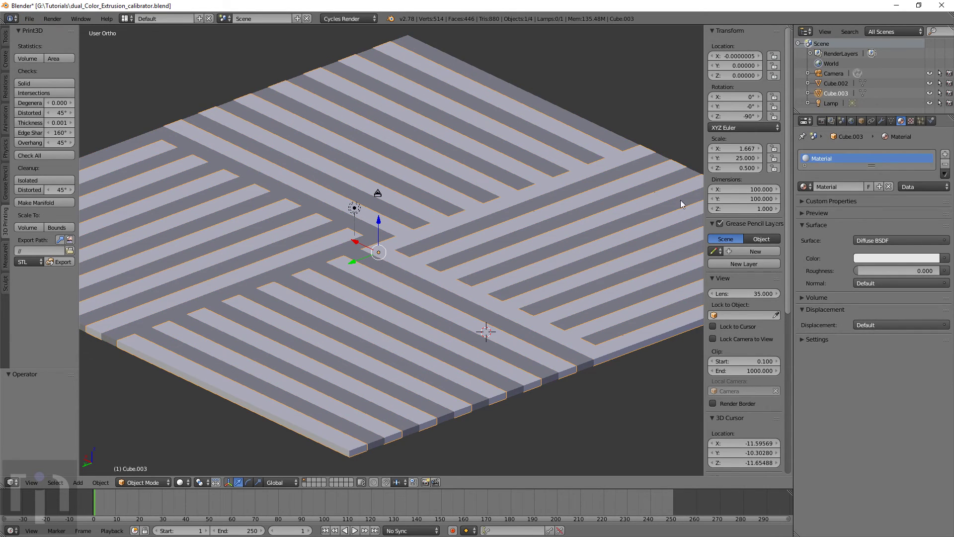
pyautogui.rightClick(554, 246)
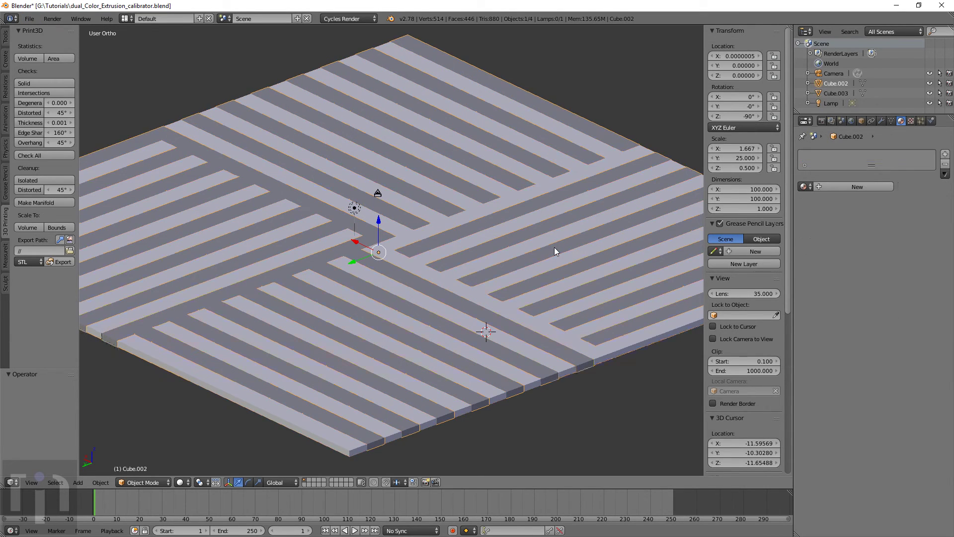
pyautogui.rightClick(446, 236)
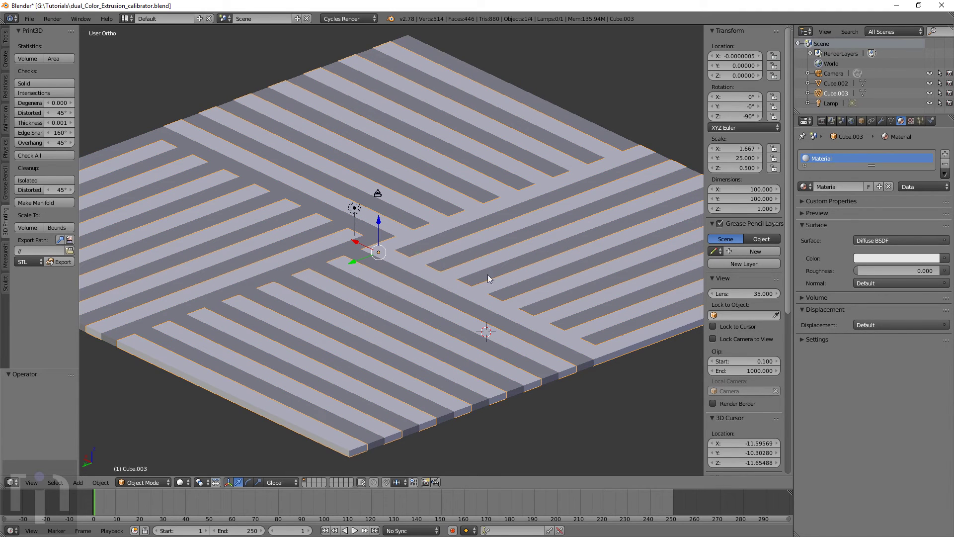
pyautogui.scroll(-5, 450, 296)
pyautogui.moveTo(426, 298); pyautogui.dragTo(469, 261, button='middle')
pyautogui.scroll(5, 469, 262)
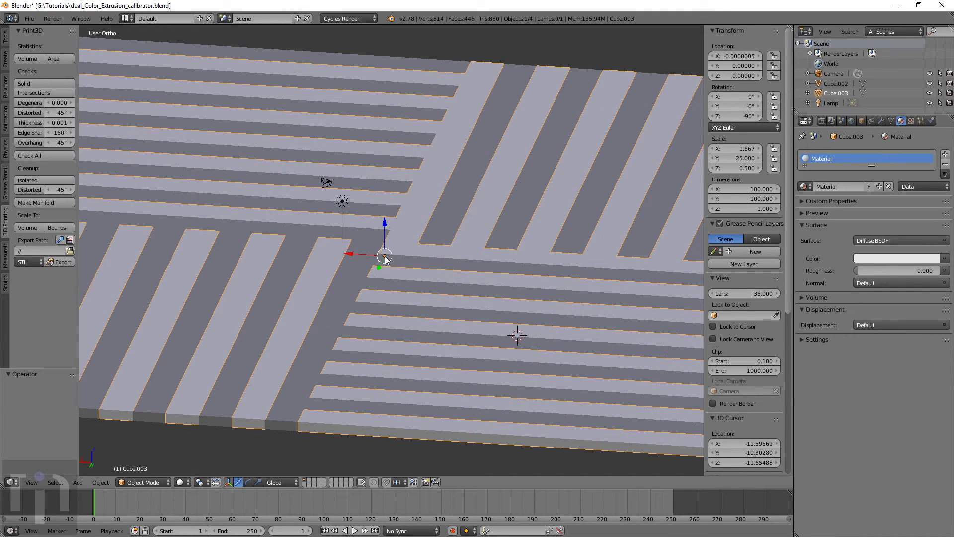
# Set Cube.003's origin to the 3D cursor placed on the upper-left stripes.
pyautogui.press('space')
pyautogui.click(260, 117)
pyautogui.press('space')
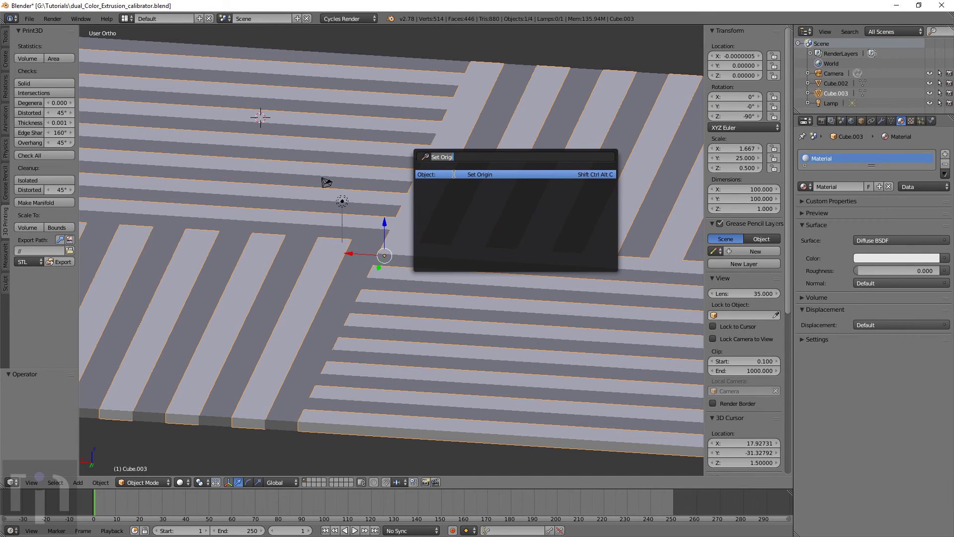
pyautogui.click(454, 174)
pyautogui.click(453, 172)
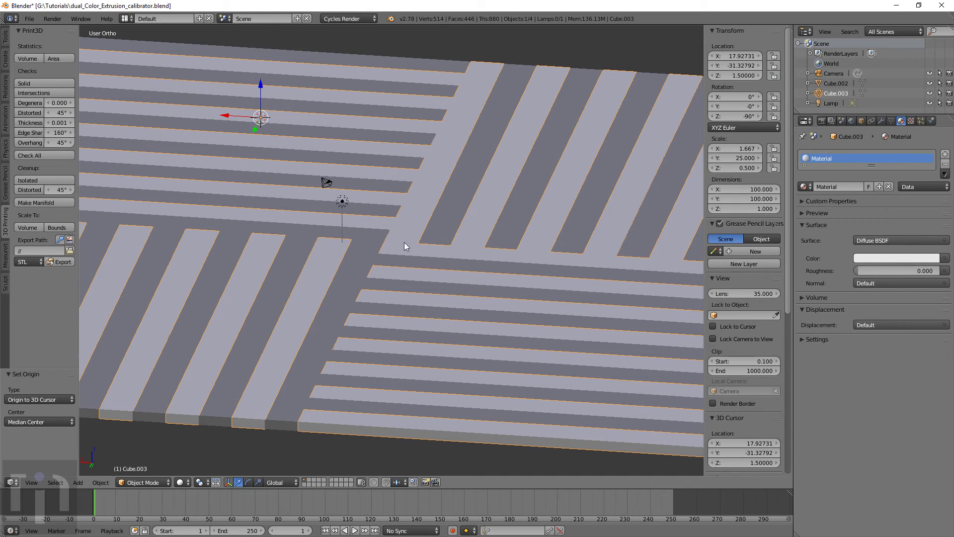
# Select Cube.002 and set its origin to the 3D cursor on the right-hand stripes.
pyautogui.rightClick(374, 251)
pyautogui.click(574, 147)
pyautogui.press('space')
pyautogui.click(618, 225)
pyautogui.click(577, 212)
# View the plate from above and compare the two stripe sets' origins, ending on Cube.002.
pyautogui.scroll(-6, 436, 207)
pyautogui.moveTo(436, 206); pyautogui.dragTo(413, 231, button='middle')
pyautogui.rightClick(413, 231)
pyautogui.rightClick(358, 284)
pyautogui.scroll(4, 358, 282)
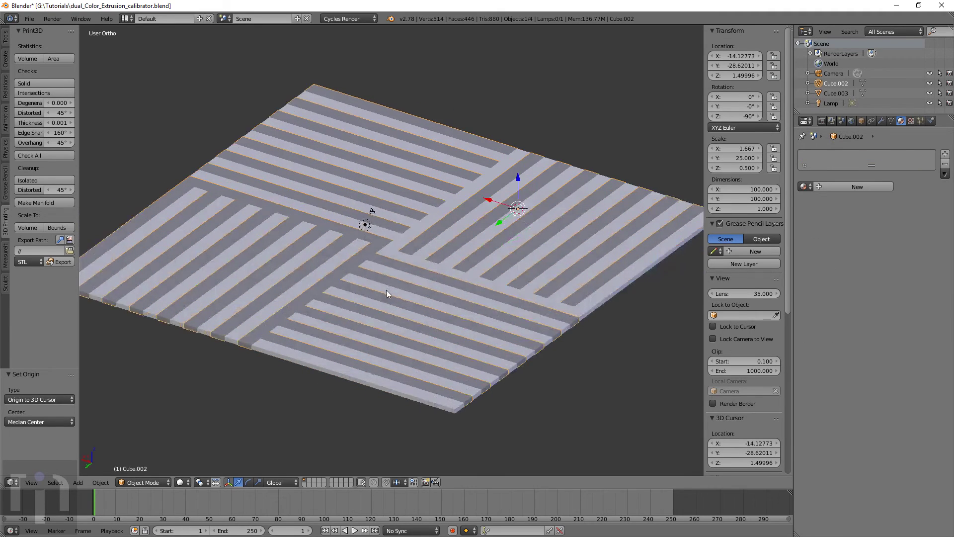
pyautogui.rightClick(403, 262)
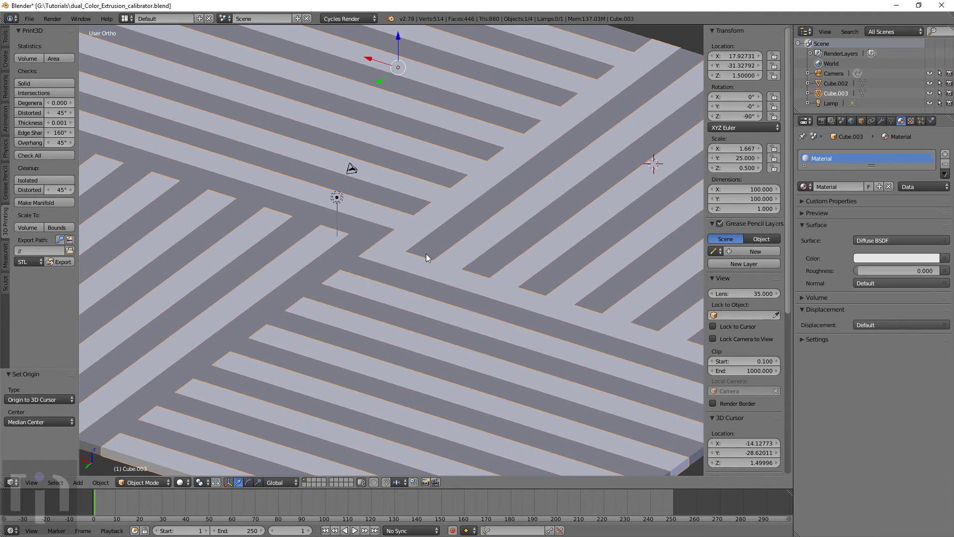
pyautogui.rightClick(436, 245)
pyautogui.scroll(-5, 498, 262)
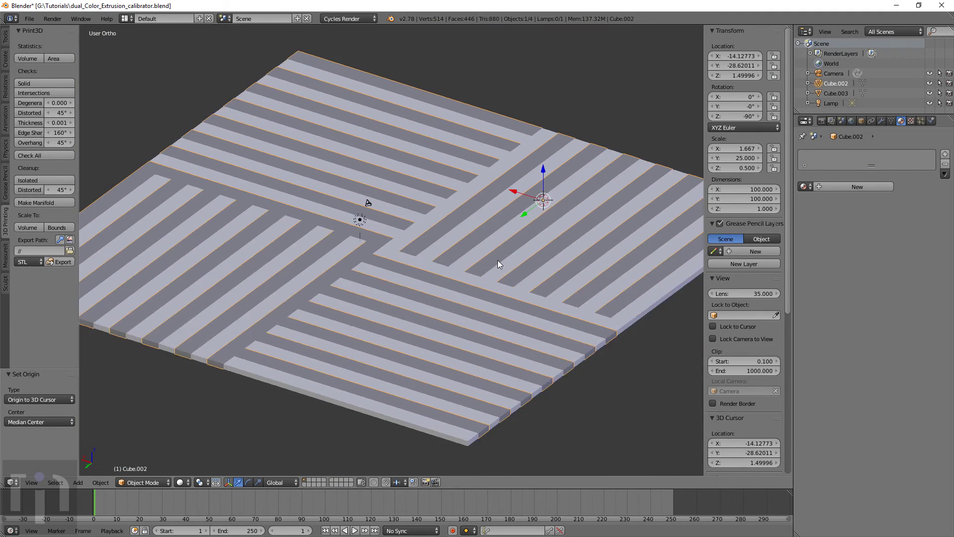
pyautogui.moveTo(497, 261); pyautogui.dragTo(457, 204, button='middle')
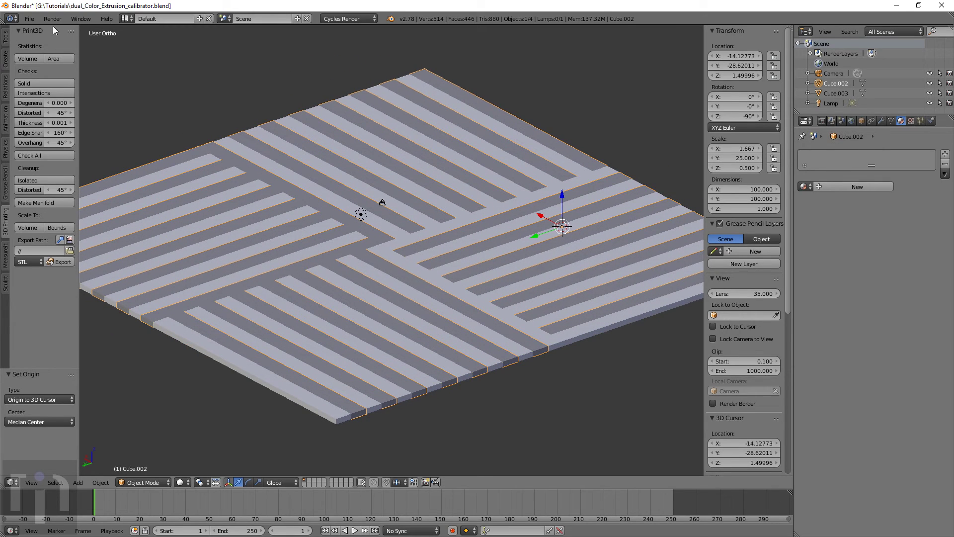
pyautogui.click(30, 18)
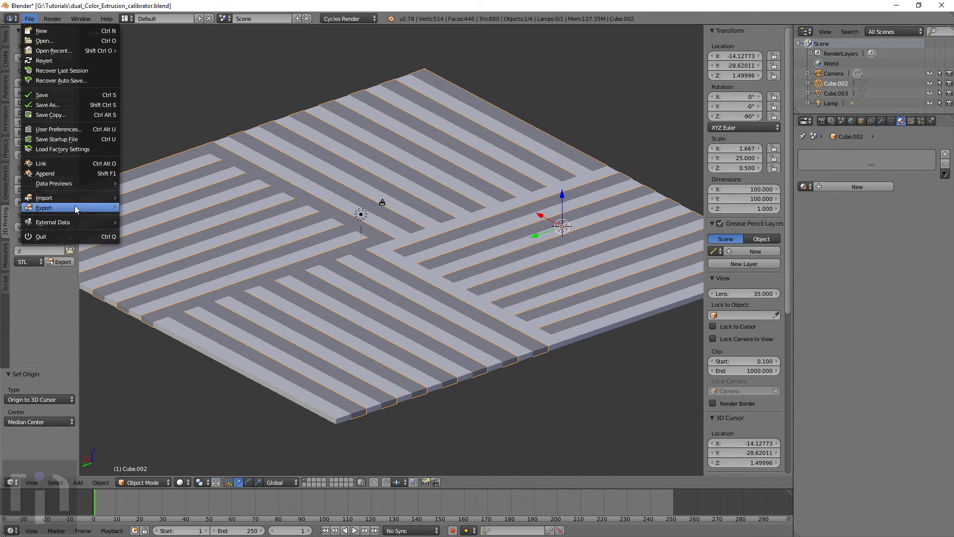
# Export Cube.002 to the 3DprinterBuild folder as dual_Color_Extrusion_calibrator1.stl.
pyautogui.moveTo(75, 205)
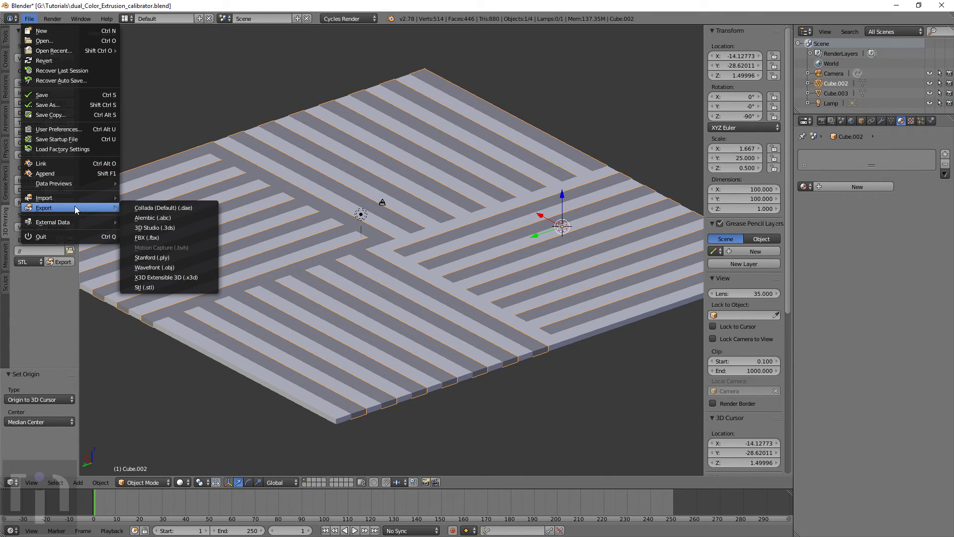
pyautogui.click(154, 287)
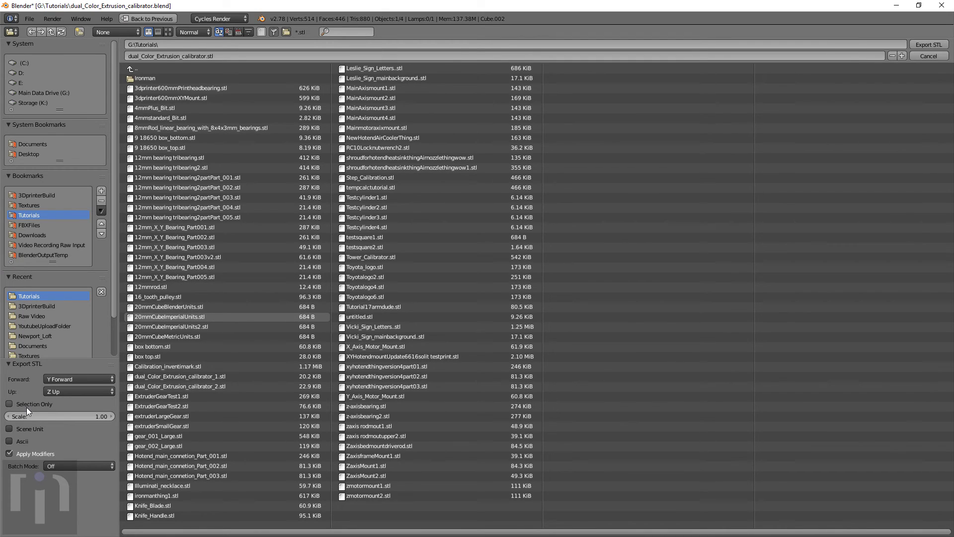
pyautogui.click(186, 55)
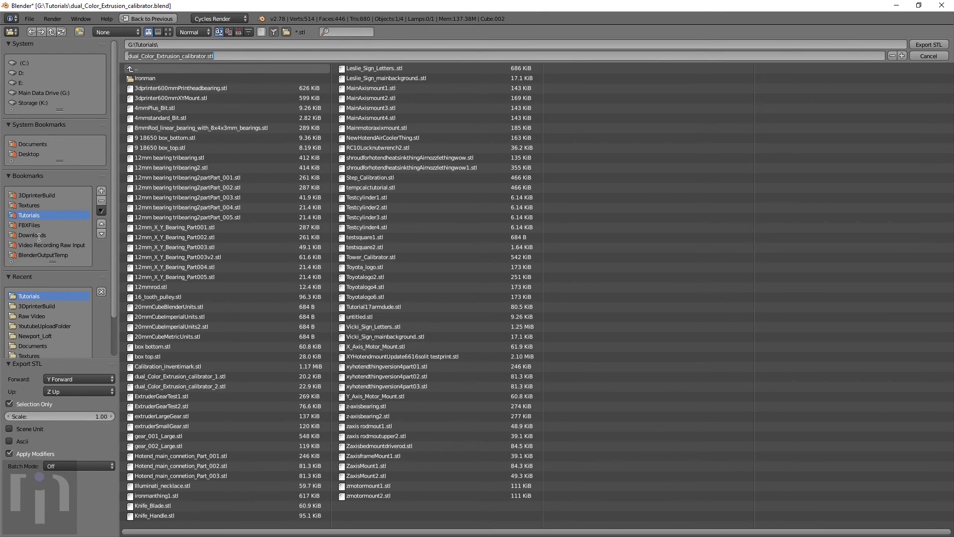
pyautogui.click(33, 196)
pyautogui.click(33, 196)
pyautogui.click(152, 54)
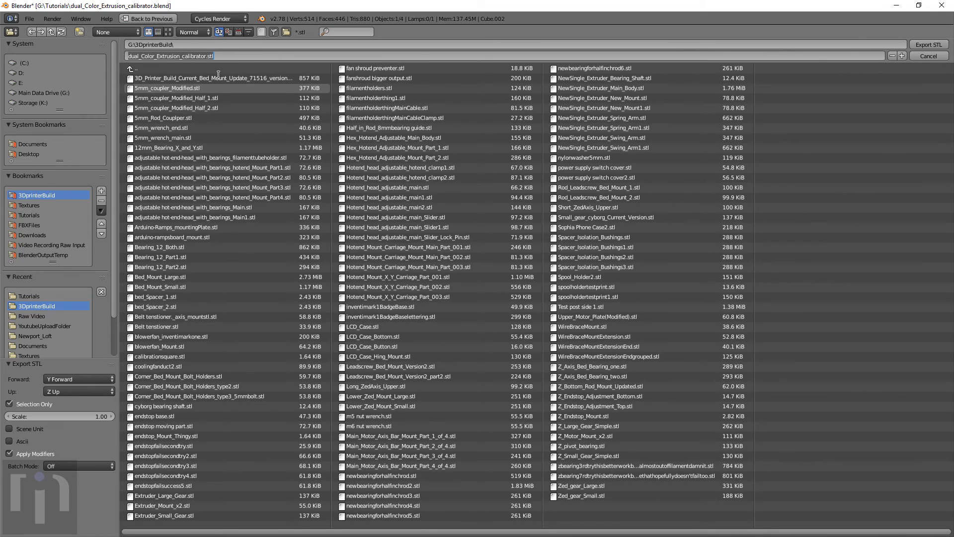
pyautogui.press('Home')
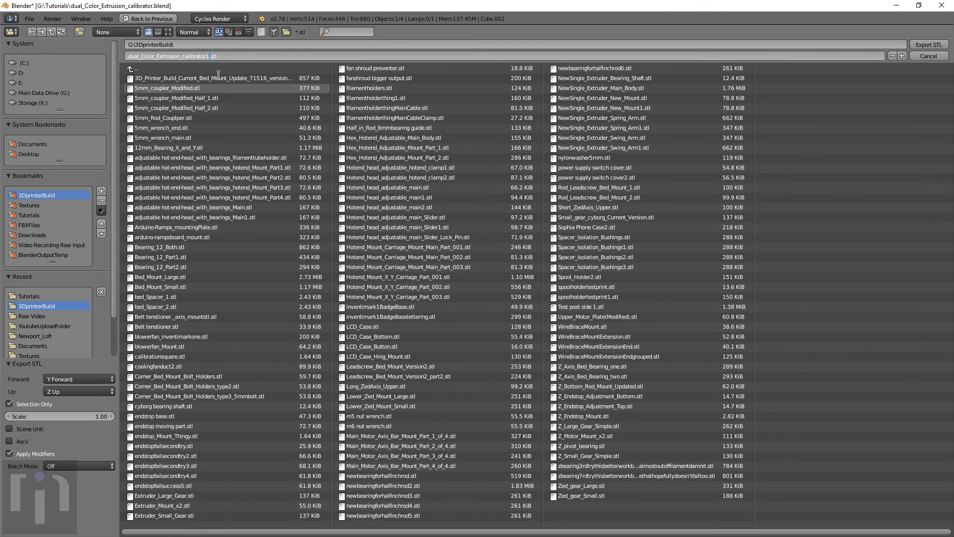
pyautogui.press('Return')
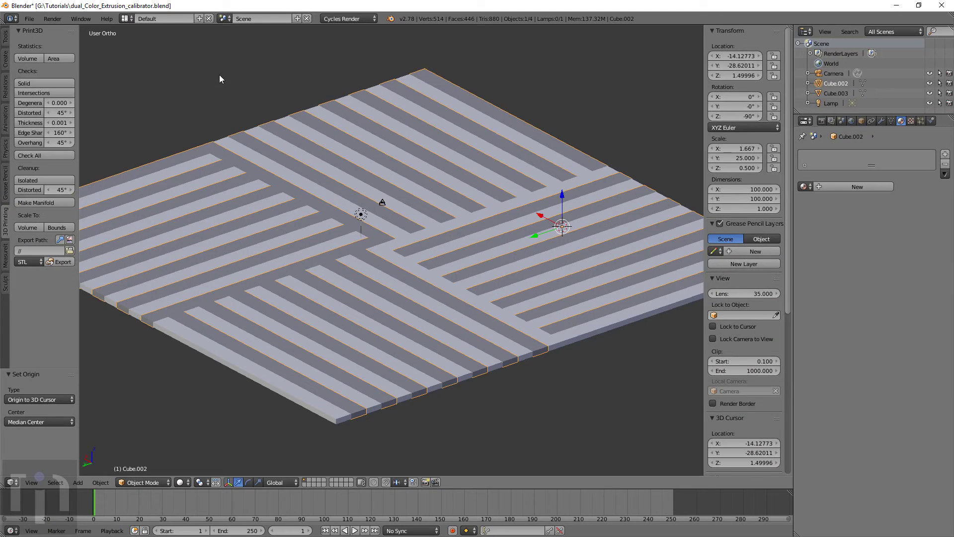
# Select Cube.003 and export it as dual_Color_Extrusion_calibrator2.stl.
pyautogui.rightClick(342, 422)
pyautogui.click(30, 19)
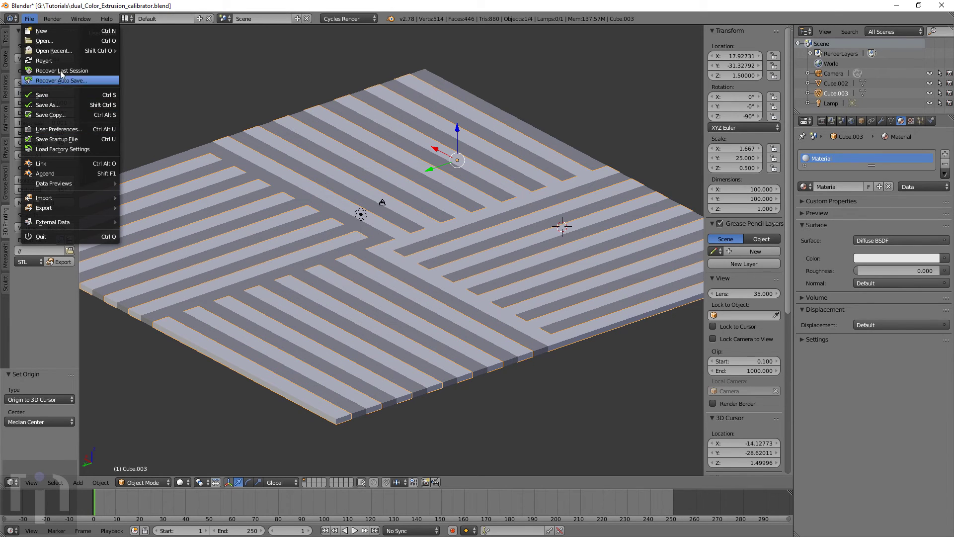
pyautogui.moveTo(68, 209)
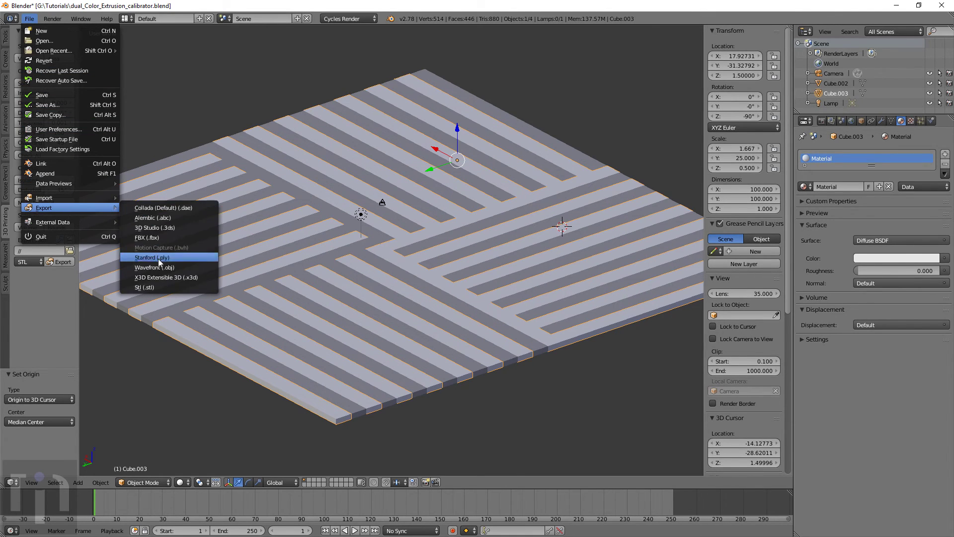
pyautogui.click(162, 287)
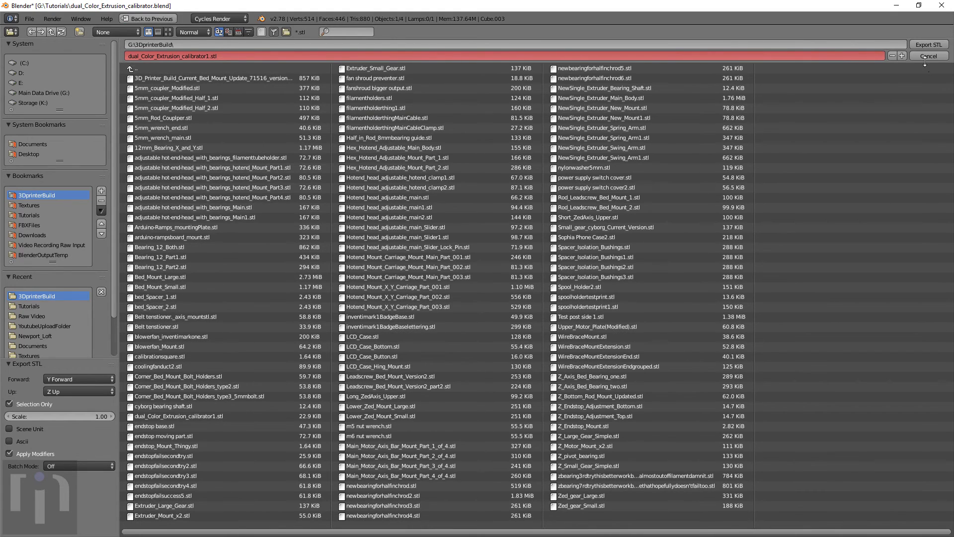
pyautogui.click(902, 55)
pyautogui.click(936, 46)
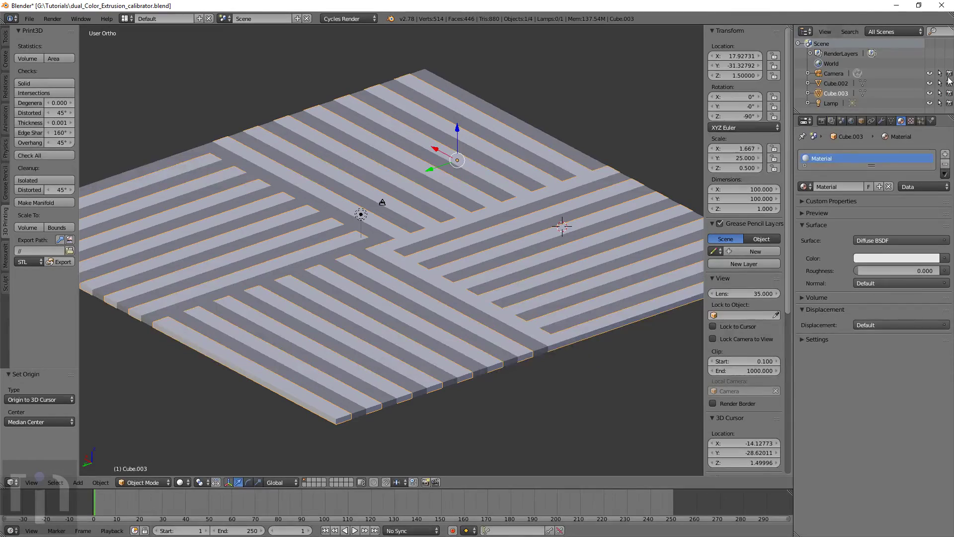
pyautogui.hotkey('alt', 'Tab')
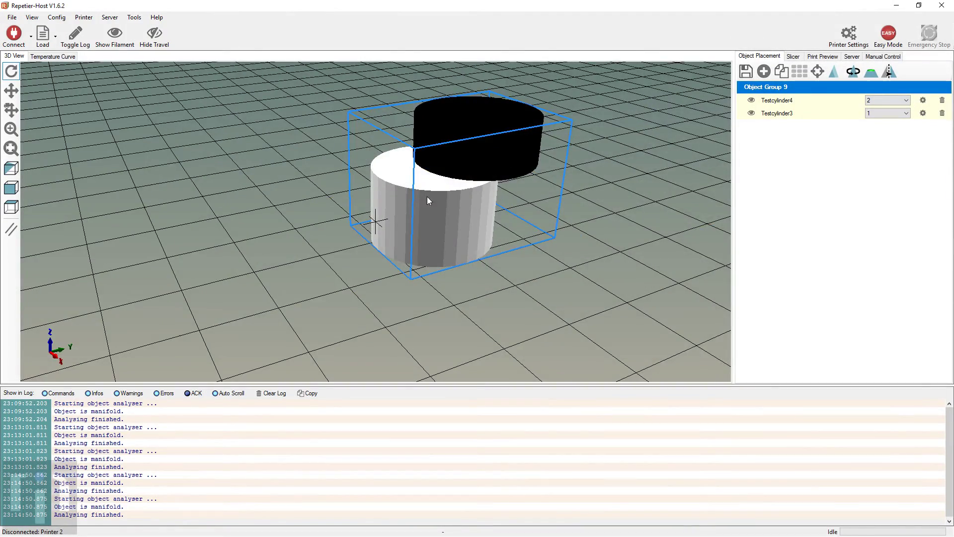
# Delete Testcylinder4 and Testcylinder3 from the Repetier-Host object list.
pyautogui.scroll(5, 523, 224)
pyautogui.scroll(-4, 523, 224)
pyautogui.scroll(-5, 507, 216)
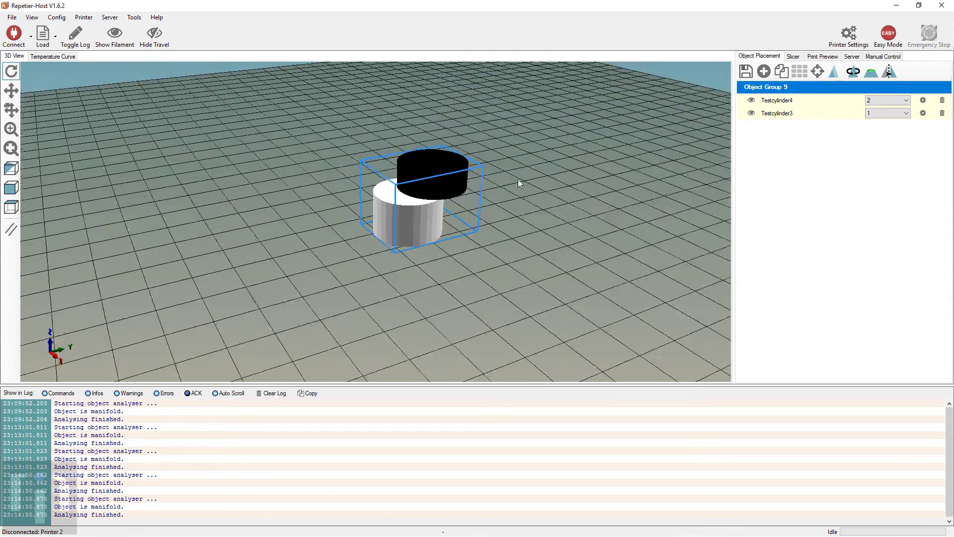
pyautogui.moveTo(518, 183); pyautogui.dragTo(349, 215)
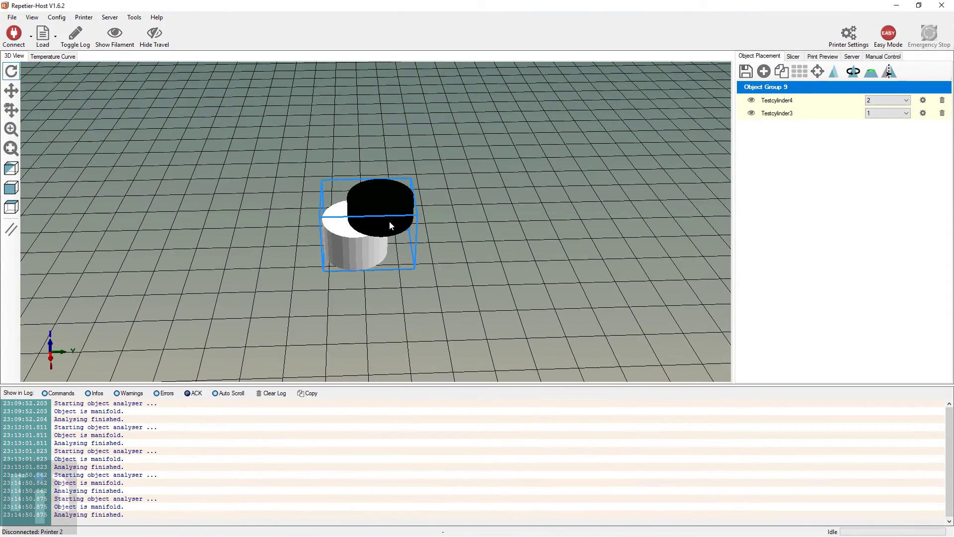
pyautogui.click(941, 100)
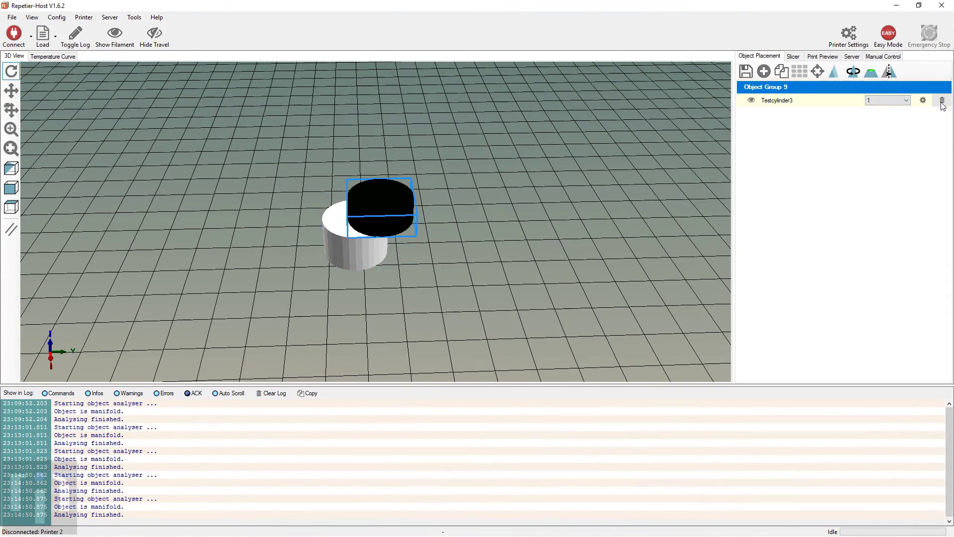
pyautogui.click(942, 100)
# Load dual_Color_Extrusion_calibrator1.stl and calibrator2.stl from the 3DprinterBuild folder onto the bed.
pyautogui.click(764, 71)
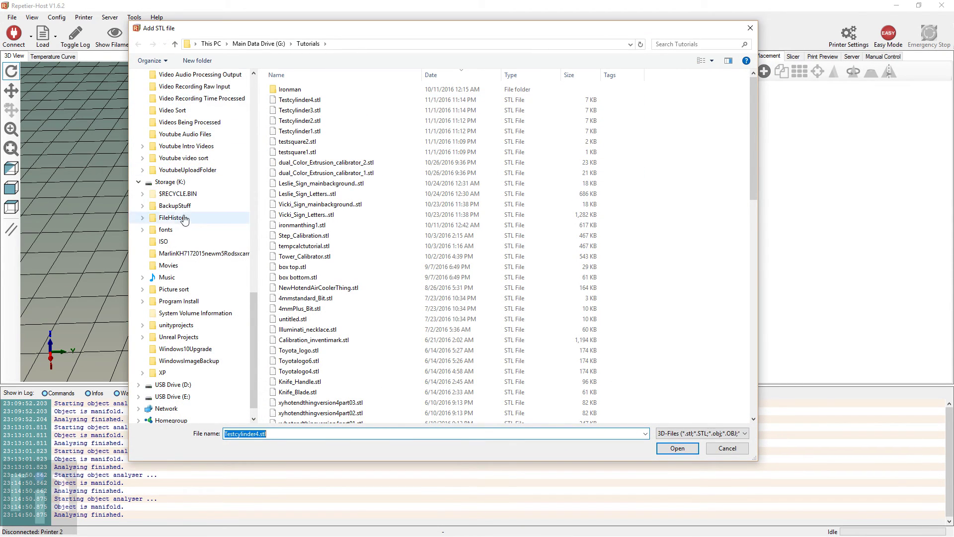
pyautogui.scroll(5, 187, 136)
pyautogui.scroll(8, 191, 137)
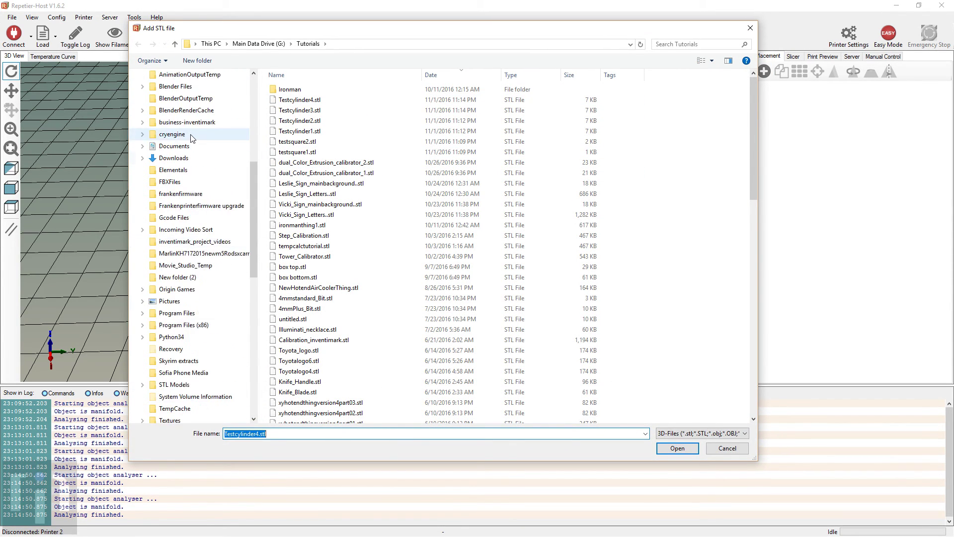
pyautogui.click(180, 121)
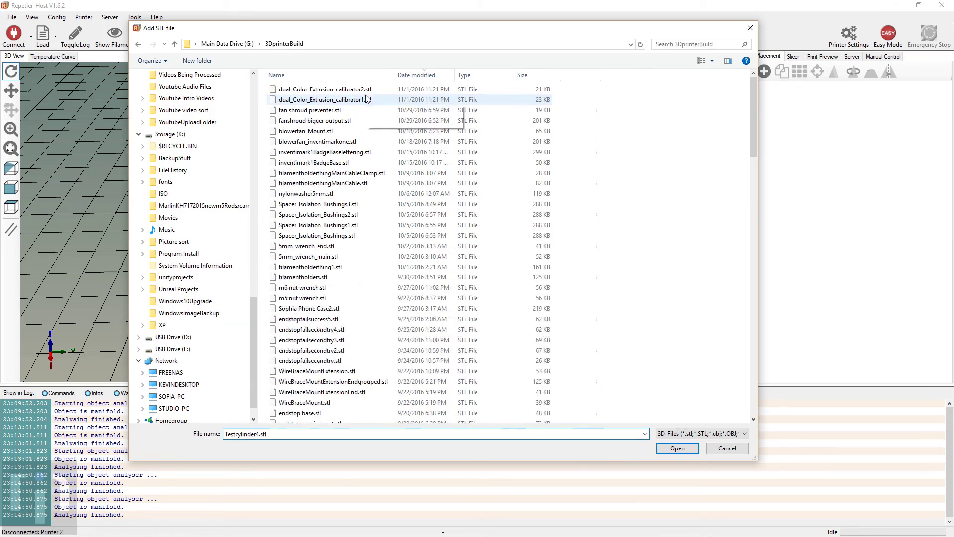
pyautogui.click(325, 89)
pyautogui.keyDown('shift'); pyautogui.click(324, 100); pyautogui.keyUp('shift')
pyautogui.click(677, 447)
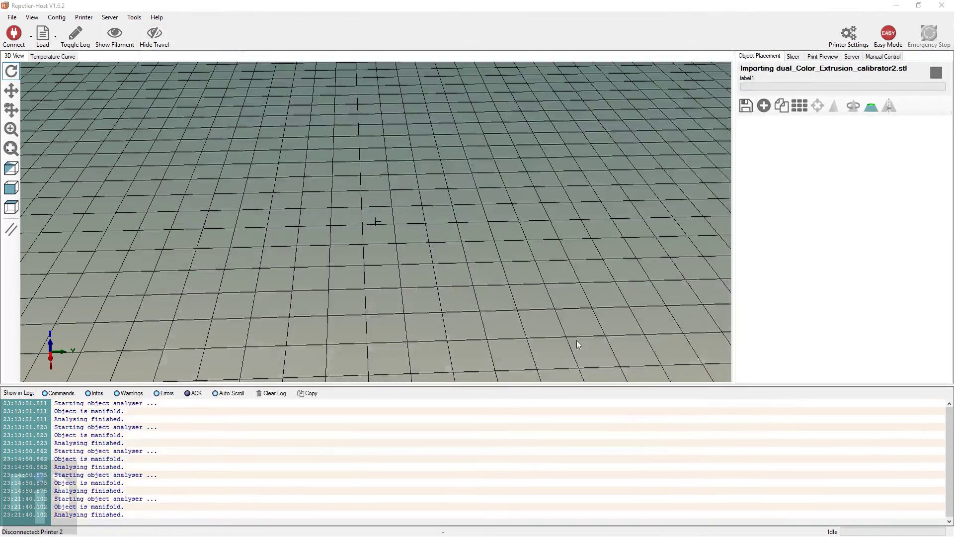
pyautogui.moveTo(543, 278); pyautogui.dragTo(604, 183)
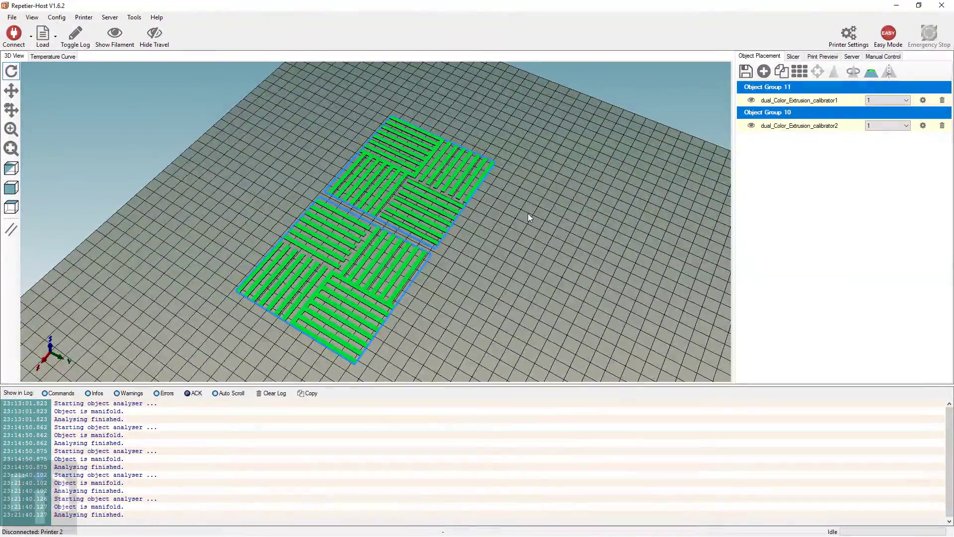
# Assign calibrator2 to extruder 2.
pyautogui.moveTo(528, 213); pyautogui.dragTo(514, 260)
pyautogui.scroll(3, 516, 266)
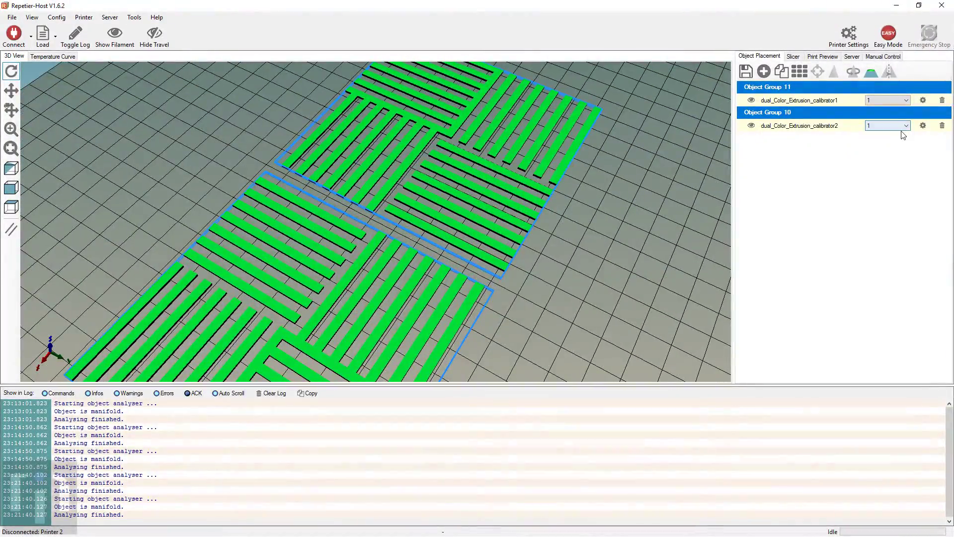
pyautogui.click(904, 126)
pyautogui.click(887, 142)
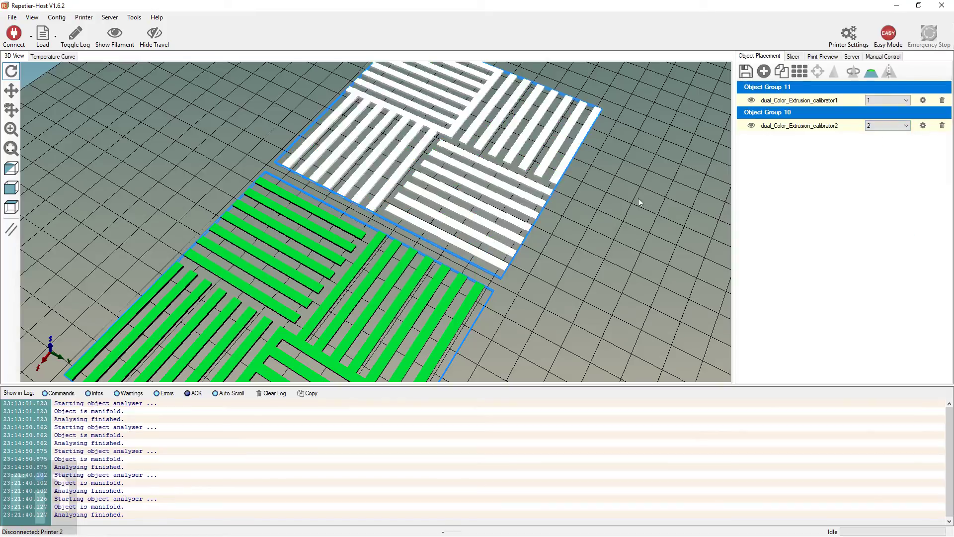
pyautogui.scroll(-5, 571, 248)
pyautogui.moveTo(526, 291); pyautogui.dragTo(351, 250)
# Move calibrator2 into Object Group 11 with calibrator1 so the two plates overlap.
pyautogui.click(351, 251)
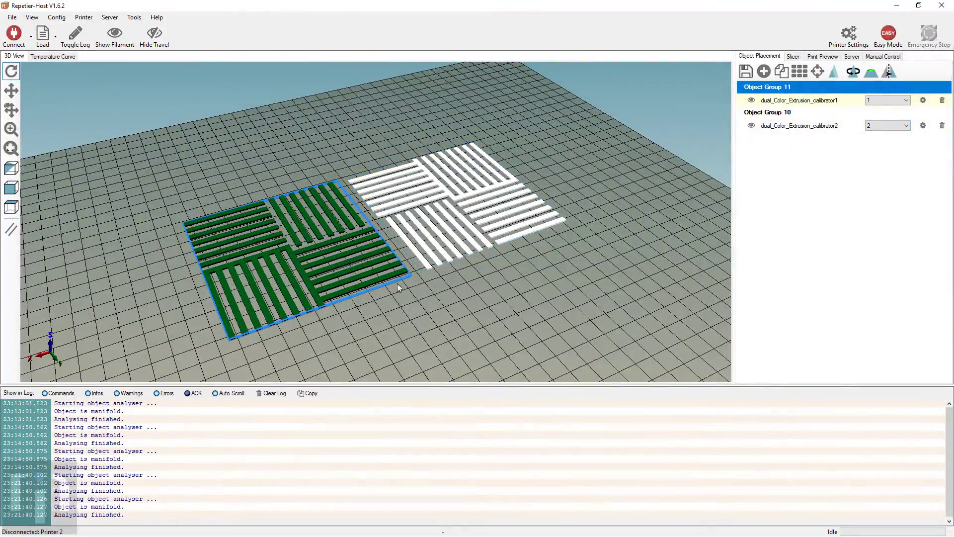
pyautogui.moveTo(397, 283); pyautogui.dragTo(393, 334)
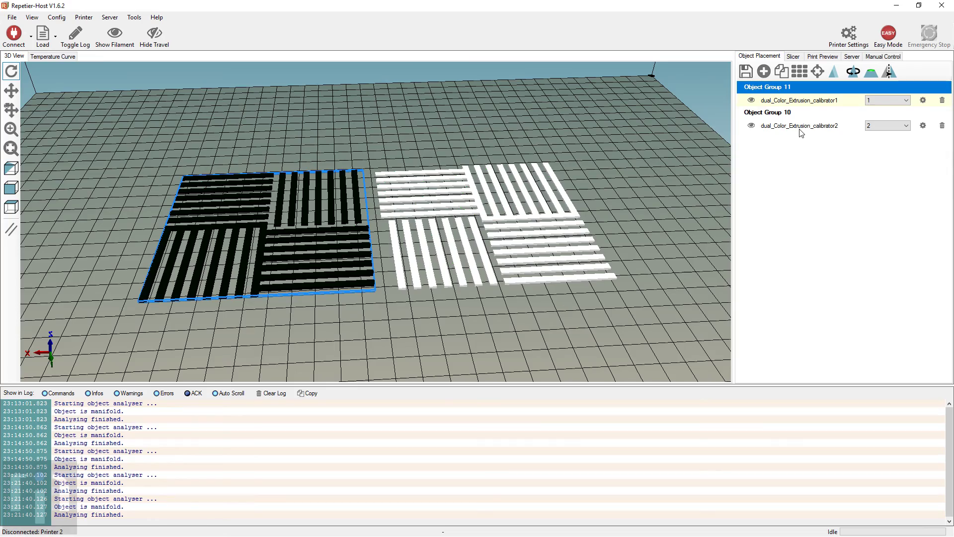
pyautogui.moveTo(801, 129); pyautogui.dragTo(778, 87)
pyautogui.moveTo(334, 264); pyautogui.dragTo(427, 278)
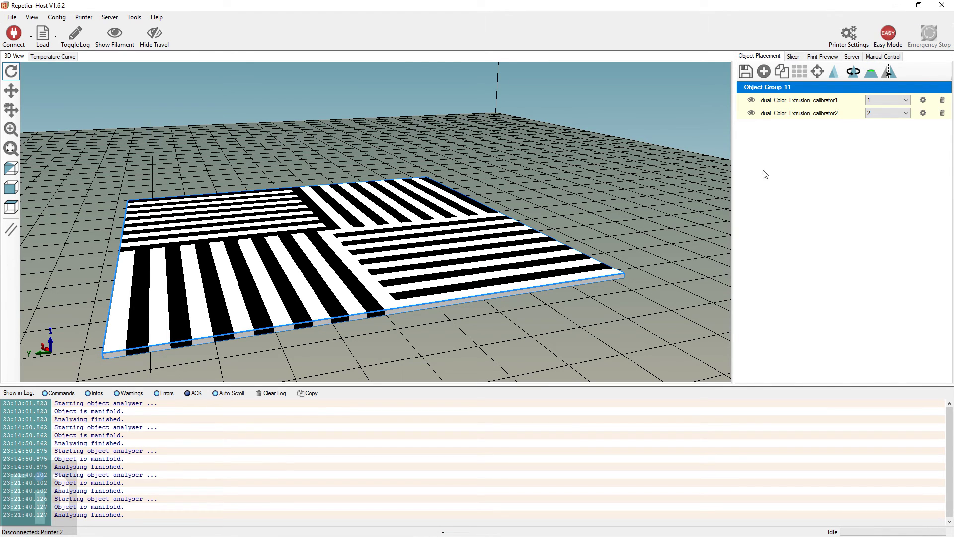
pyautogui.hotkey('alt', 'Tab')
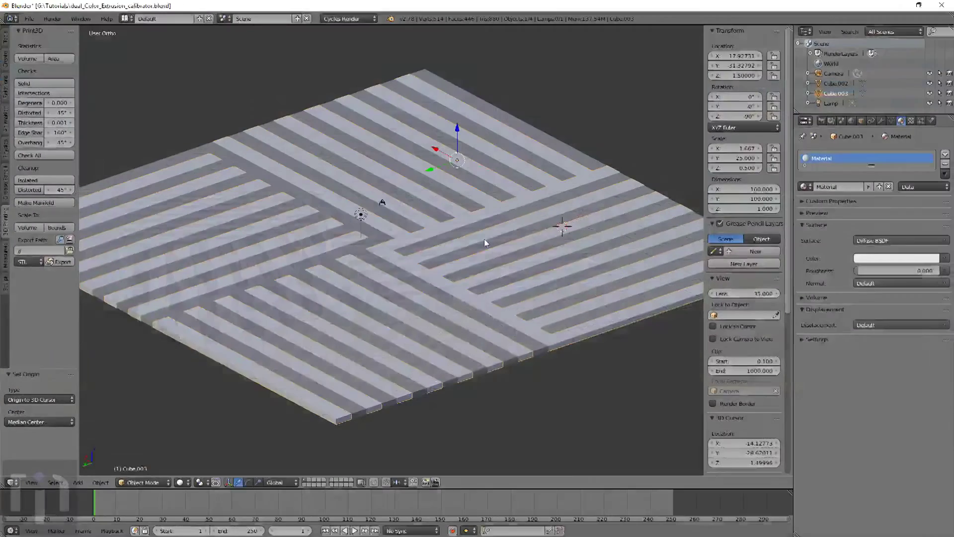
# Select Cube.002 and move it up to Z 3.76116.
pyautogui.rightClick(398, 283)
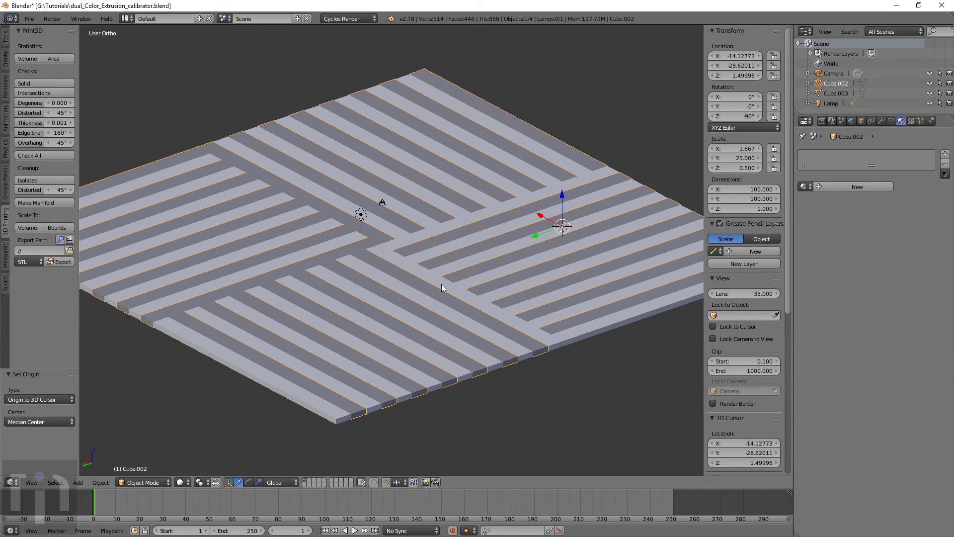
pyautogui.moveTo(503, 407); pyautogui.dragTo(516, 391, button='middle')
pyautogui.press('g')
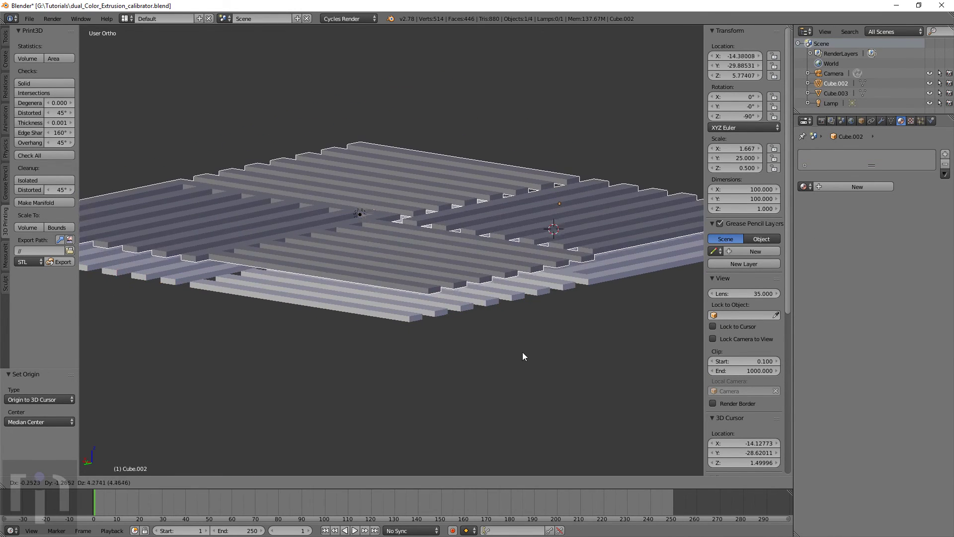
pyautogui.click(423, 386)
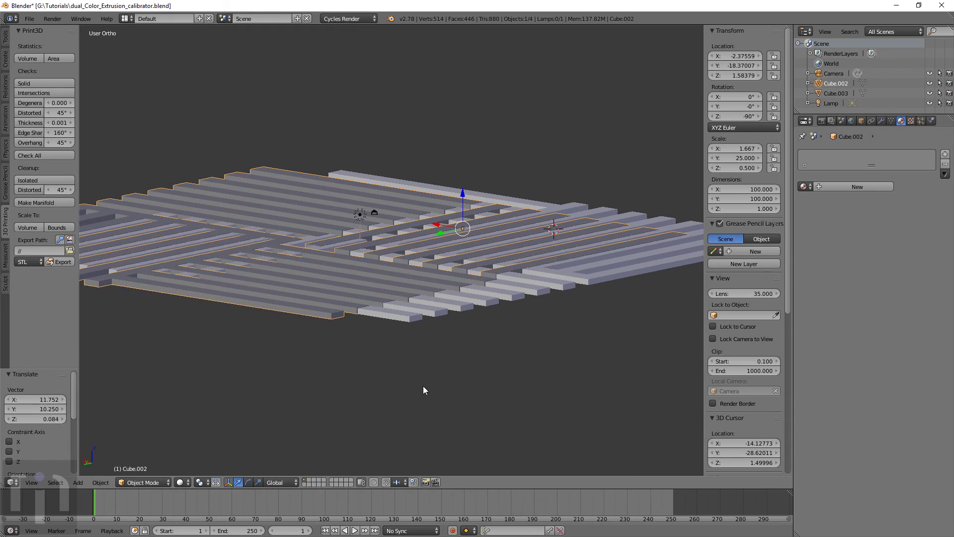
pyautogui.press('g')
pyautogui.click(524, 380)
pyautogui.moveTo(524, 381); pyautogui.dragTo(482, 380, button='middle')
pyautogui.click(480, 366)
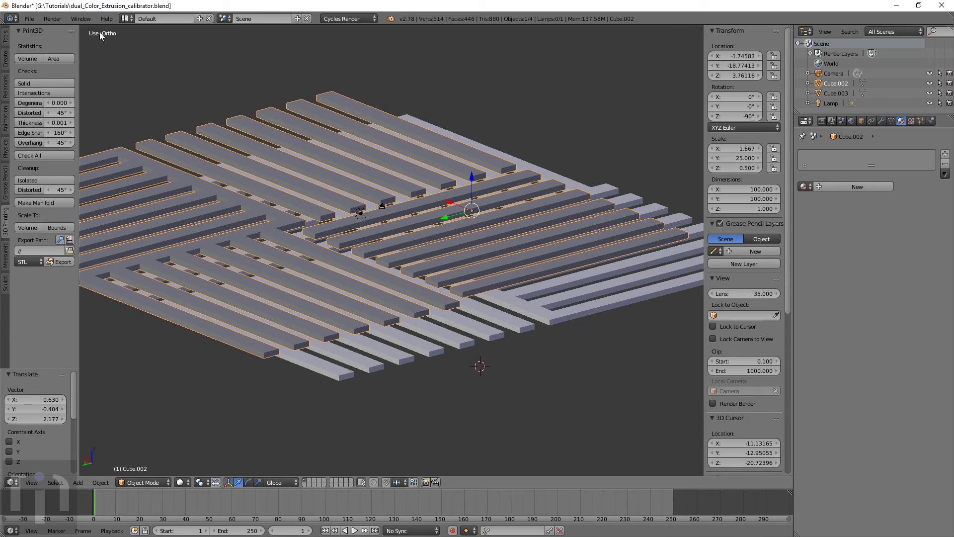
# Export Cube.002 as dual_Color_Extrusion_calibrator3.stl.
pyautogui.click(30, 18)
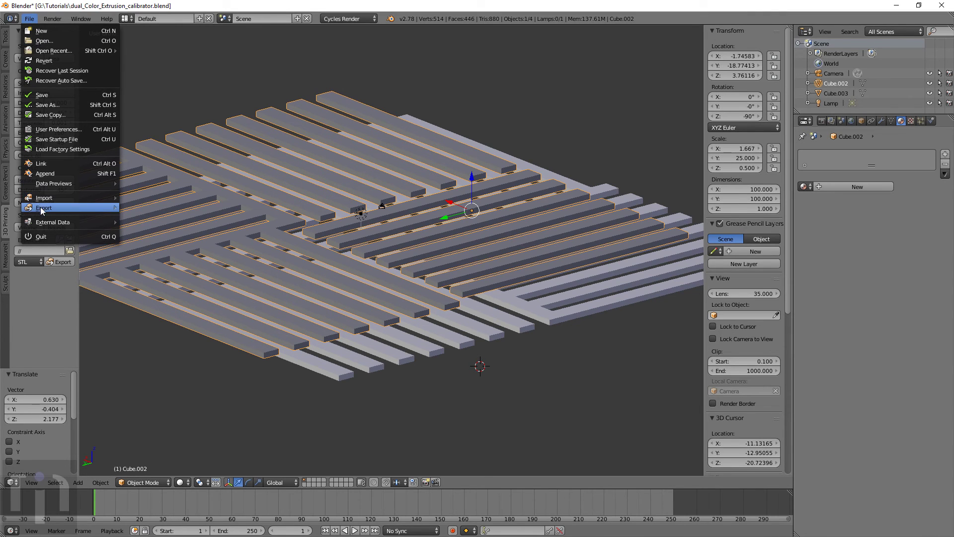
pyautogui.moveTo(43, 210)
pyautogui.click(171, 286)
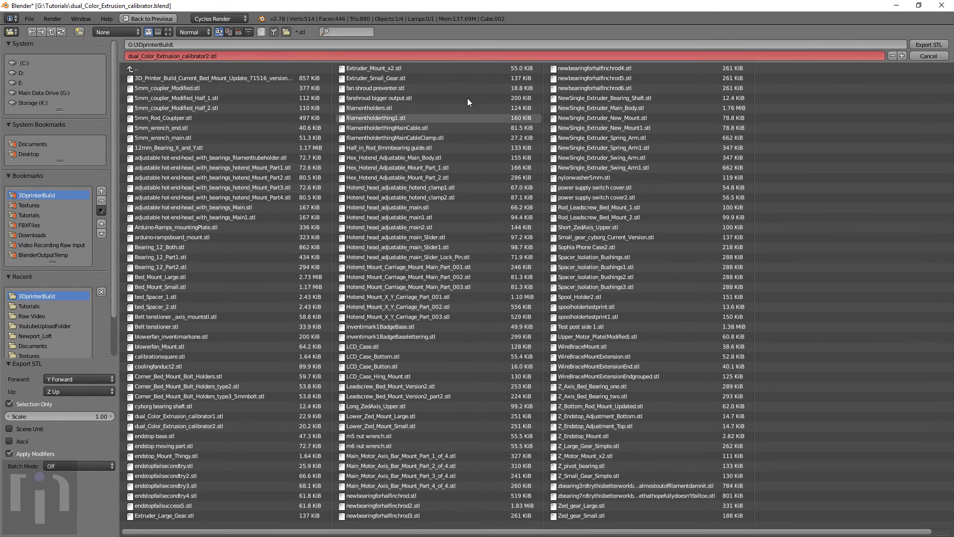
pyautogui.click(901, 56)
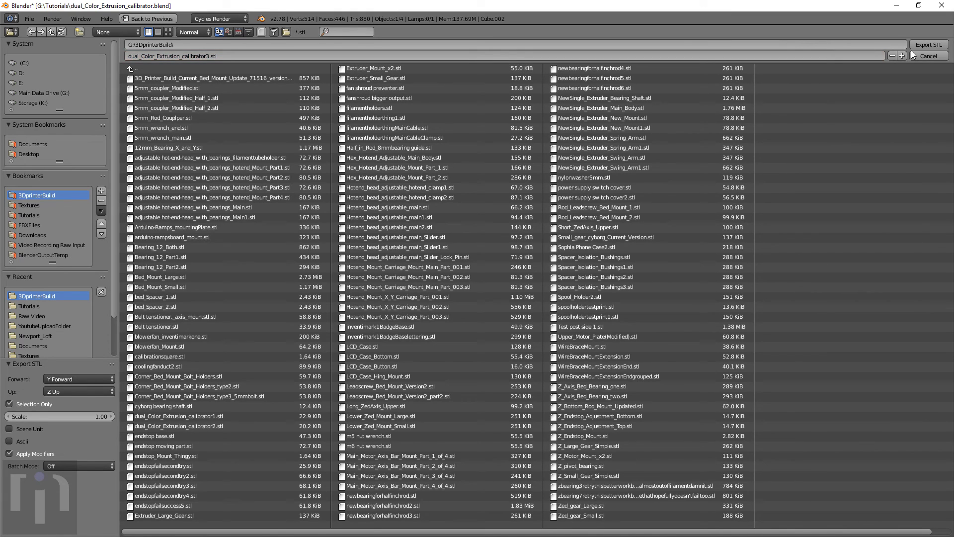
pyautogui.click(928, 44)
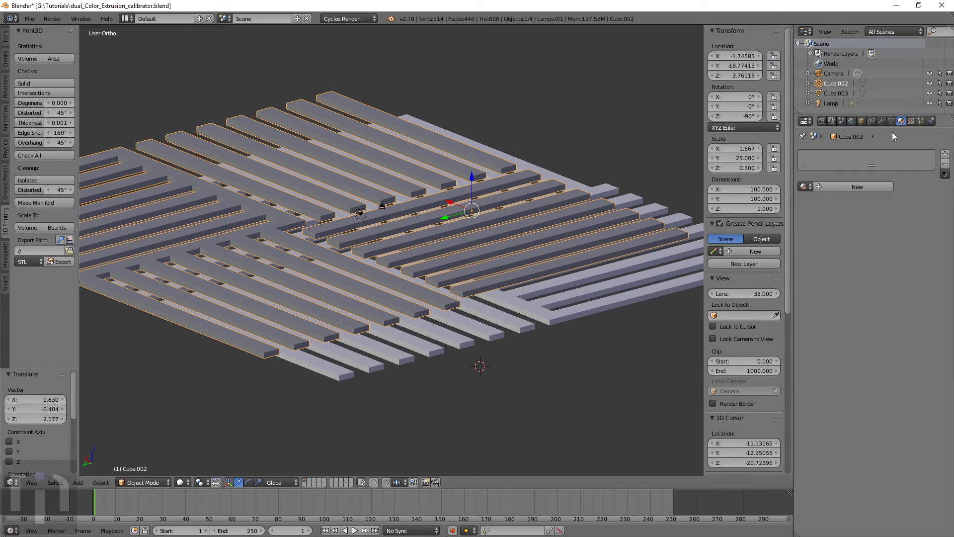
pyautogui.hotkey('alt', 'Tab')
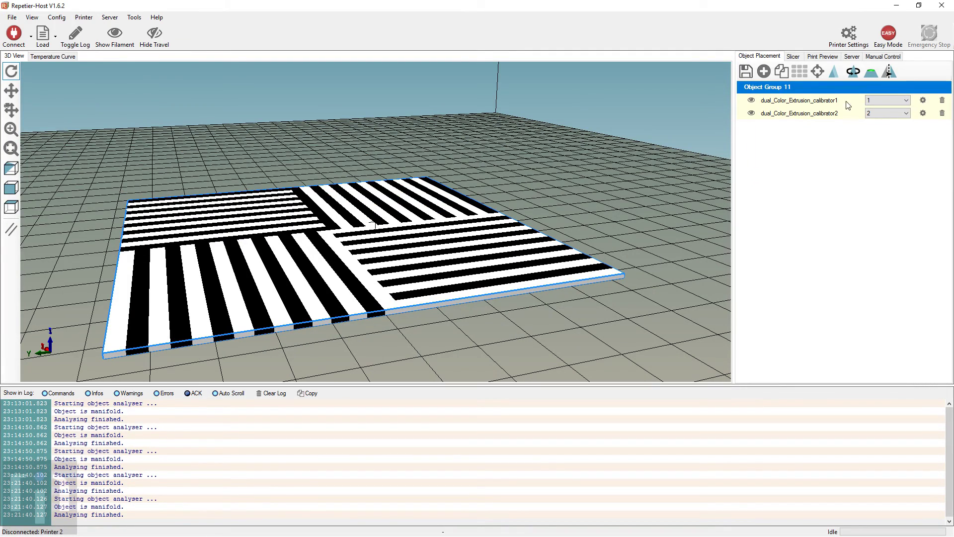
# Remove the old calibrator plates and load the calibrator1, calibrator2 and calibrator3 STLs.
pyautogui.click(875, 112)
pyautogui.click(942, 100)
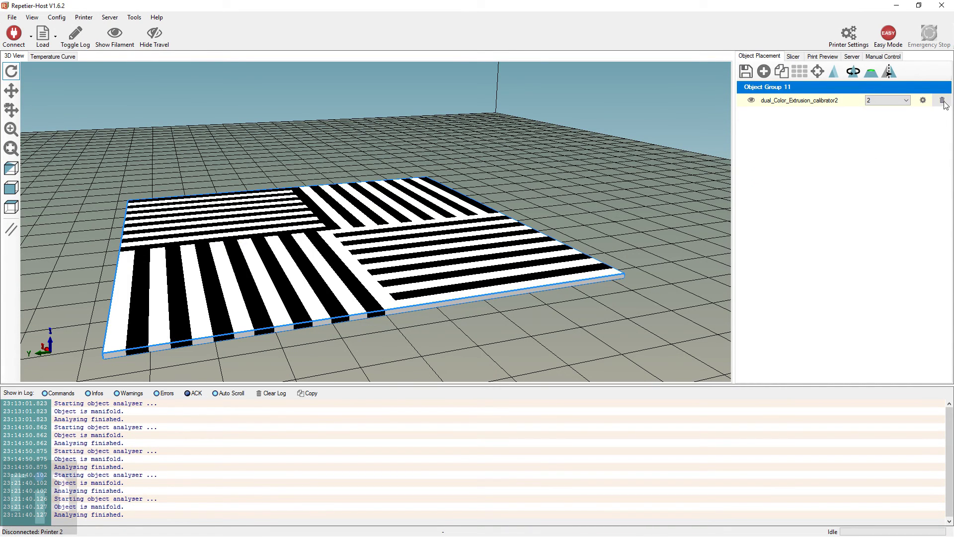
pyautogui.click(943, 101)
pyautogui.click(763, 71)
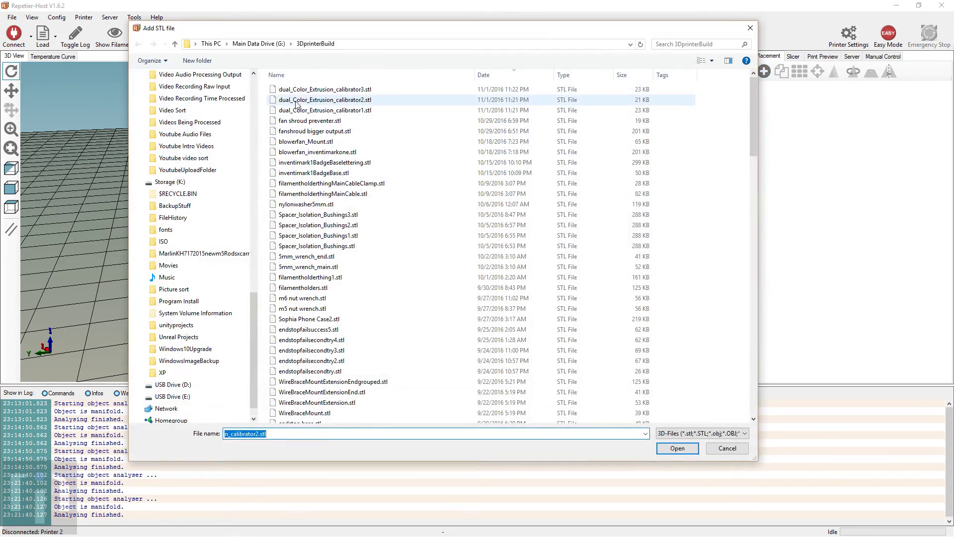
pyautogui.click(318, 89)
pyautogui.keyDown('ctrl'); pyautogui.click(318, 99); pyautogui.keyUp('ctrl')
pyautogui.keyDown('ctrl'); pyautogui.click(318, 110); pyautogui.keyUp('ctrl')
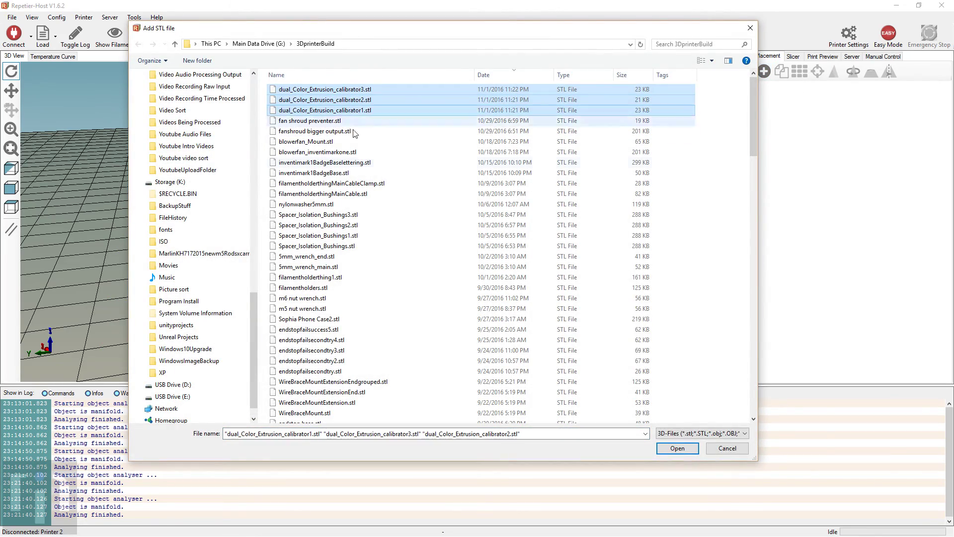
pyautogui.click(672, 445)
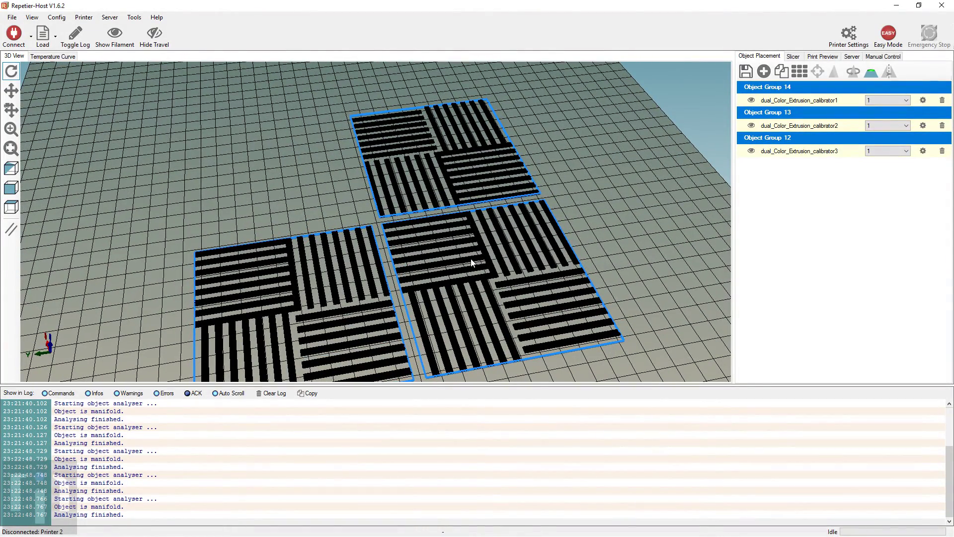
# Delete Object Group 14 and move calibrator3 into Object Group 13 on the top plate.
pyautogui.click(435, 248)
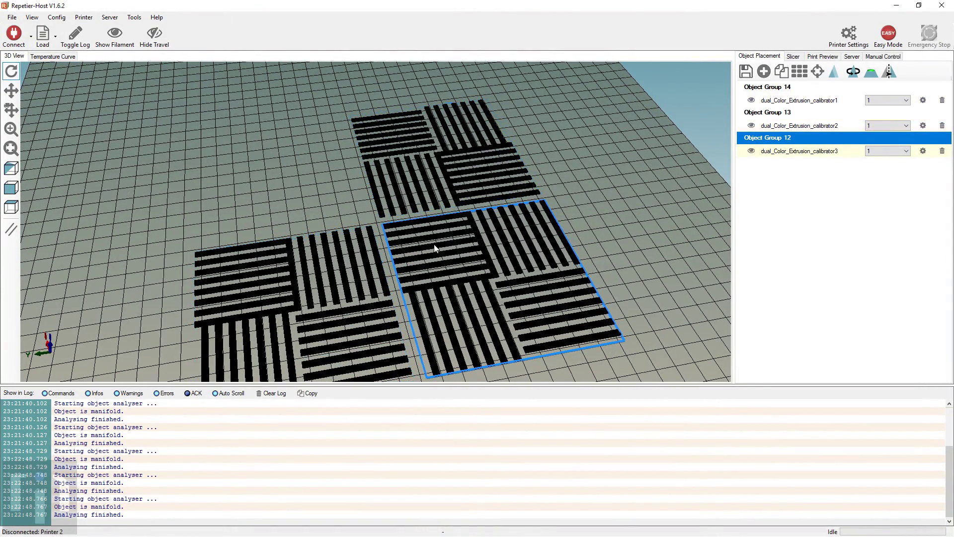
pyautogui.click(440, 193)
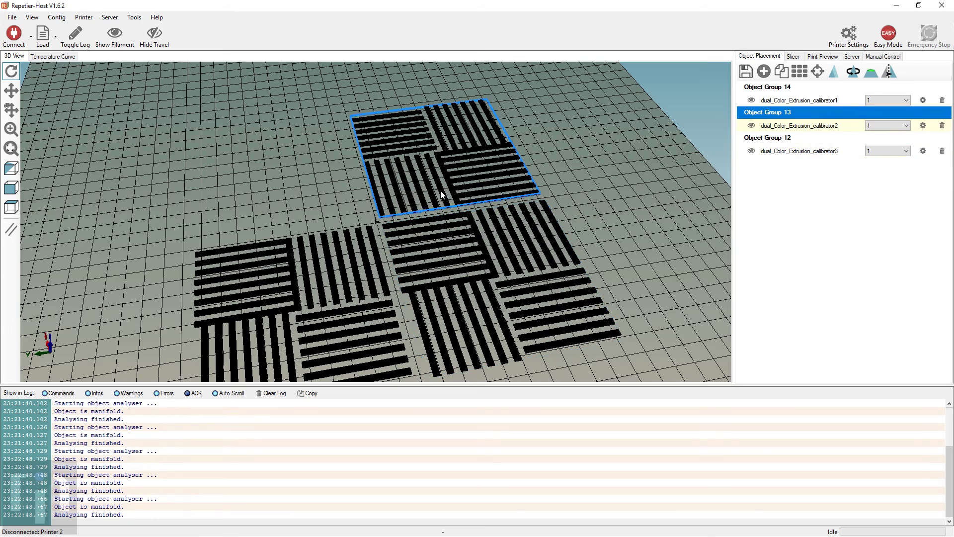
pyautogui.click(777, 88)
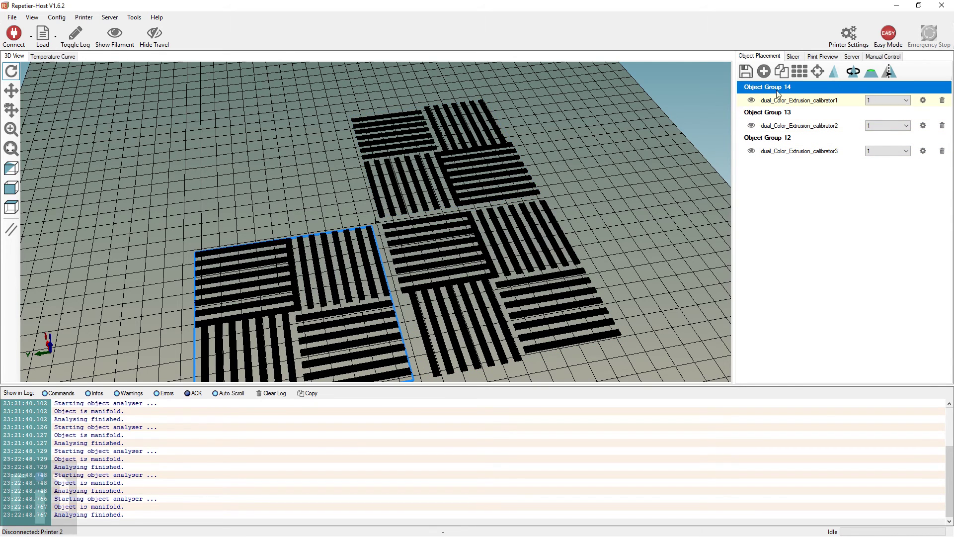
pyautogui.click(942, 100)
pyautogui.click(484, 254)
pyautogui.moveTo(485, 255); pyautogui.dragTo(454, 172)
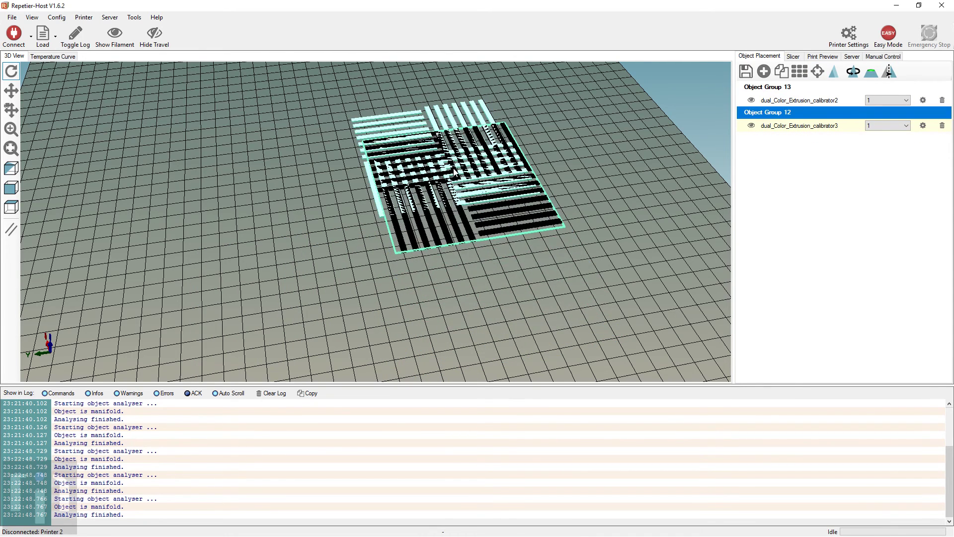
pyautogui.moveTo(789, 126); pyautogui.dragTo(786, 98)
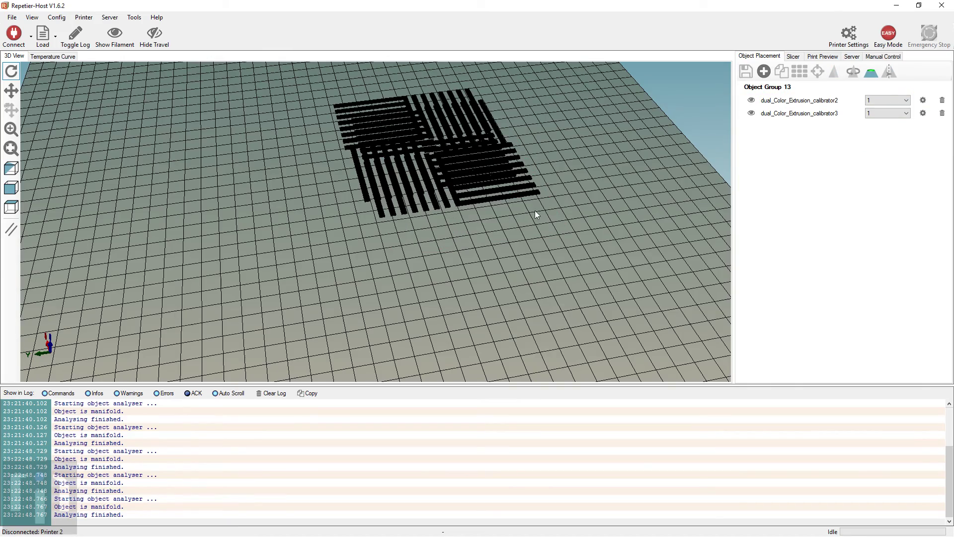
# Assign calibrator3 to extruder 2.
pyautogui.moveTo(463, 166); pyautogui.dragTo(368, 221)
pyautogui.click(368, 222)
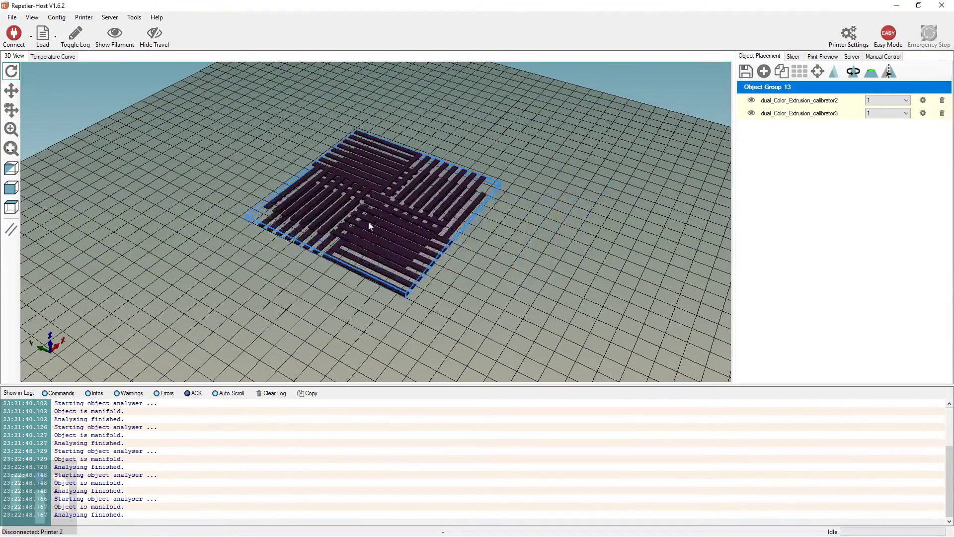
pyautogui.click(889, 113)
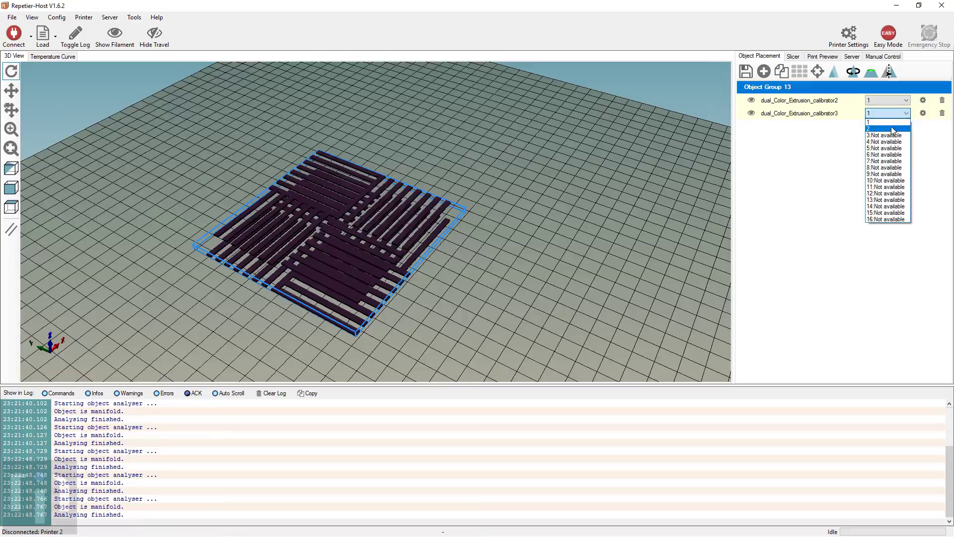
pyautogui.click(885, 128)
# Delete calibrator3 and then calibrator2 from Object Group 13.
pyautogui.moveTo(545, 279); pyautogui.dragTo(496, 298)
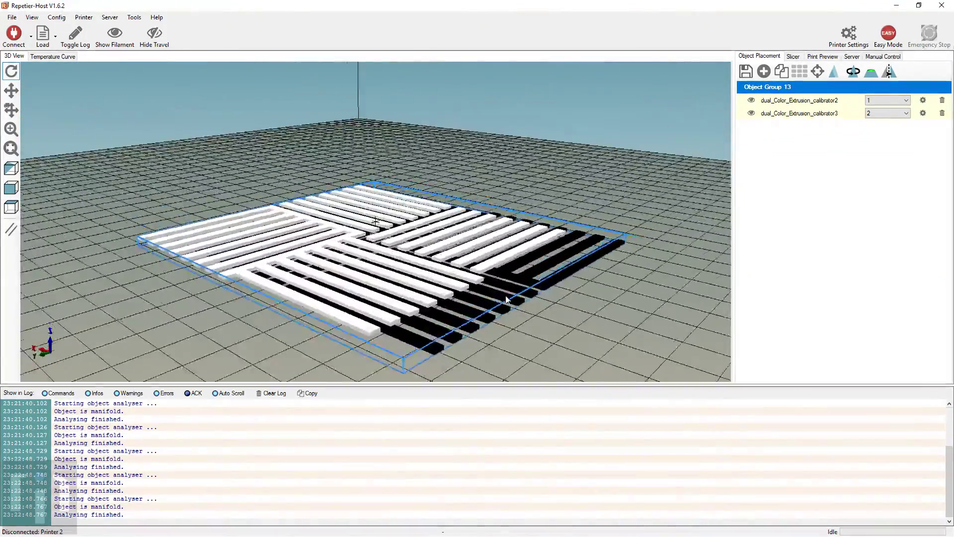
pyautogui.click(942, 114)
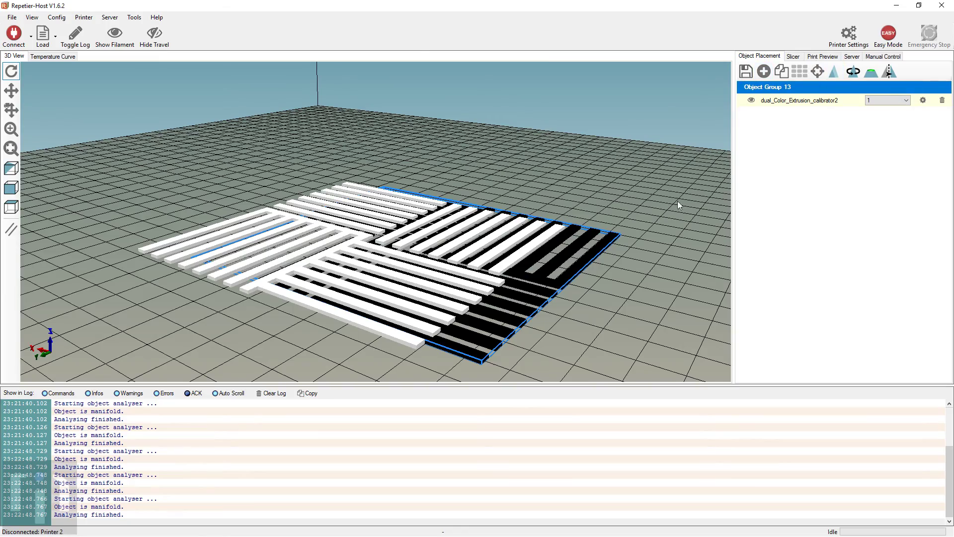
pyautogui.moveTo(537, 253); pyautogui.dragTo(806, 104)
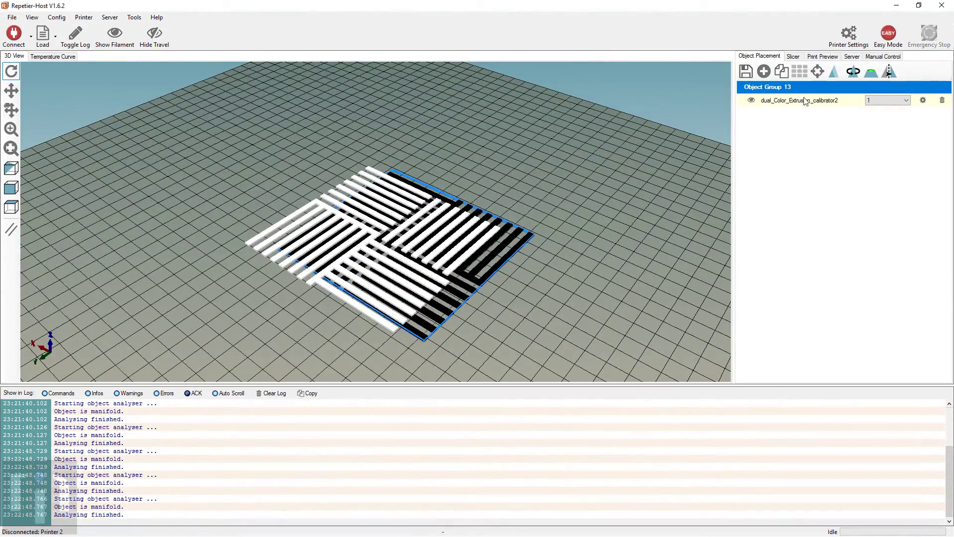
pyautogui.click(941, 103)
# Load the calibrator1 and calibrator2 STL files into the Repetier-Host scene.
pyautogui.click(764, 71)
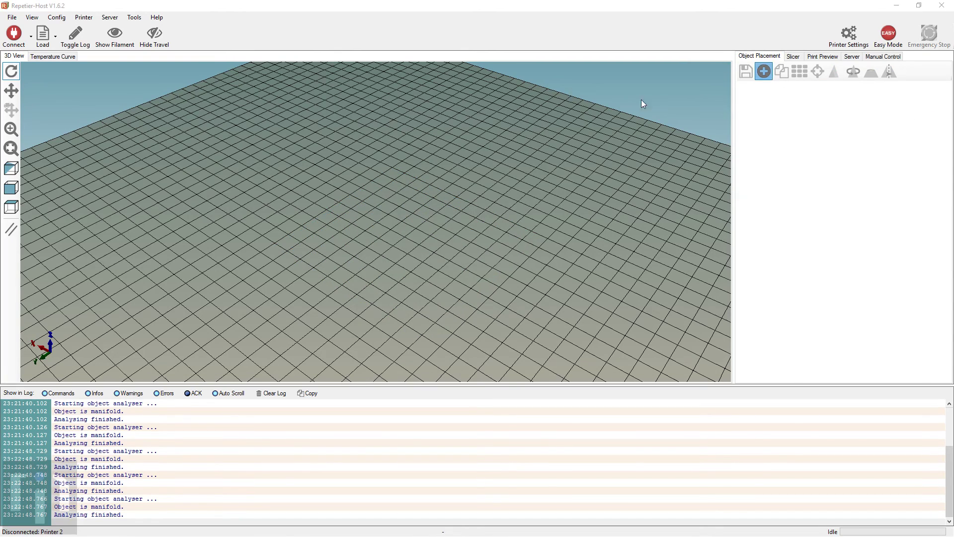
pyautogui.click(308, 89)
pyautogui.keyDown('ctrl'); pyautogui.click(309, 100); pyautogui.keyUp('ctrl')
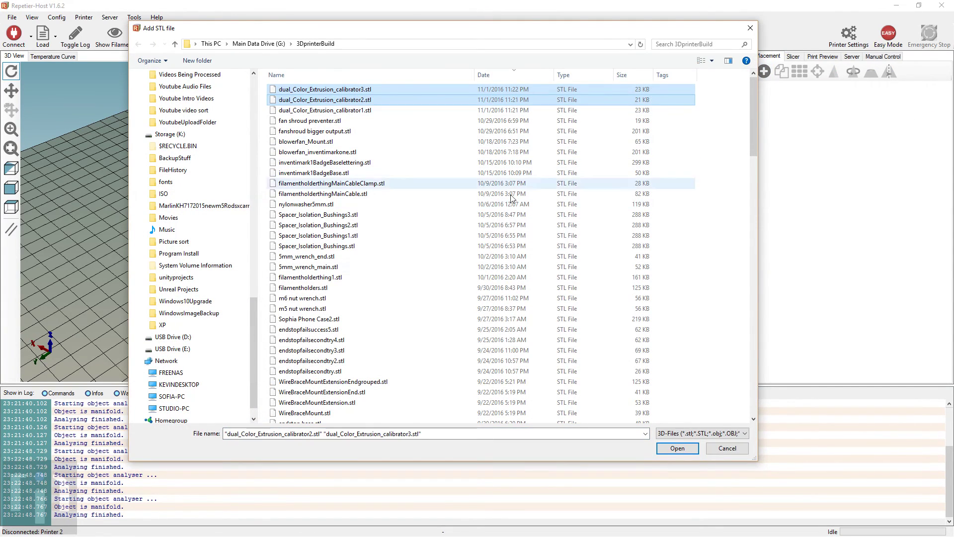
pyautogui.click(308, 100)
pyautogui.keyDown('shift'); pyautogui.click(308, 110); pyautogui.keyUp('shift')
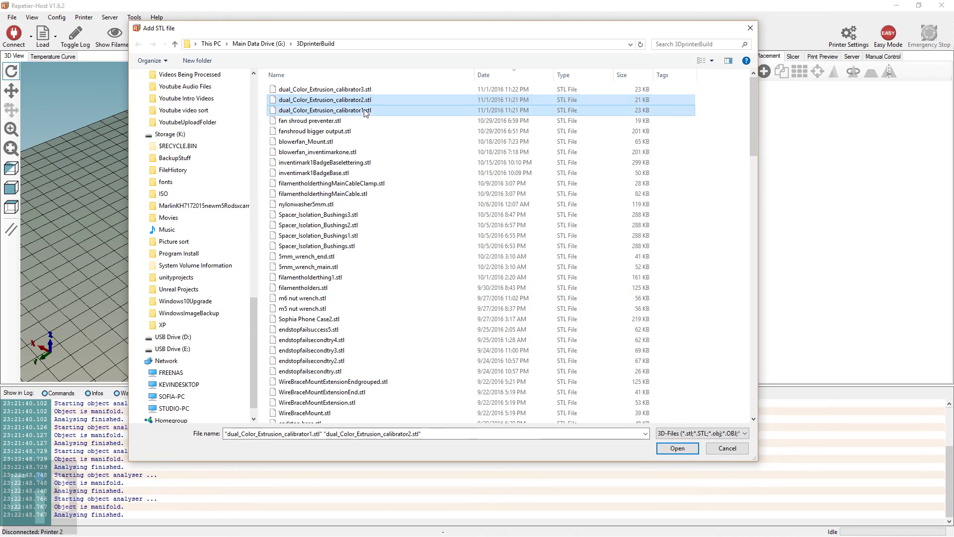
pyautogui.click(677, 448)
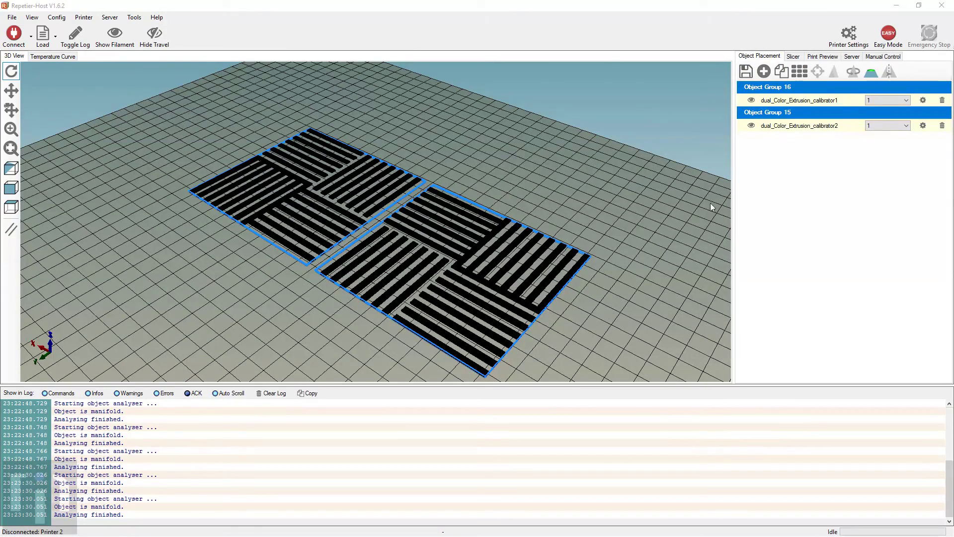
# Assign calibrator2 to extruder 2 and merge it into Object Group 16, then check the combined plates.
pyautogui.click(906, 123)
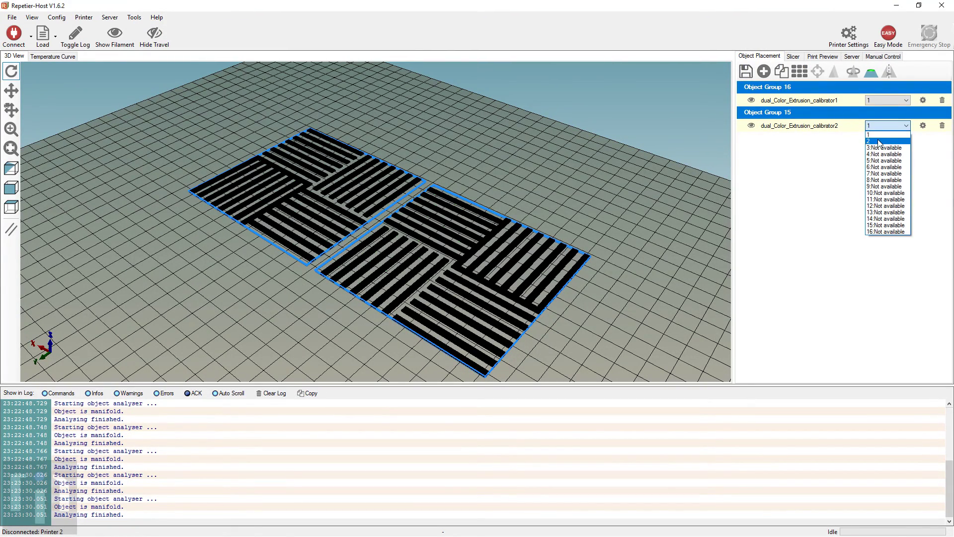
pyautogui.click(880, 143)
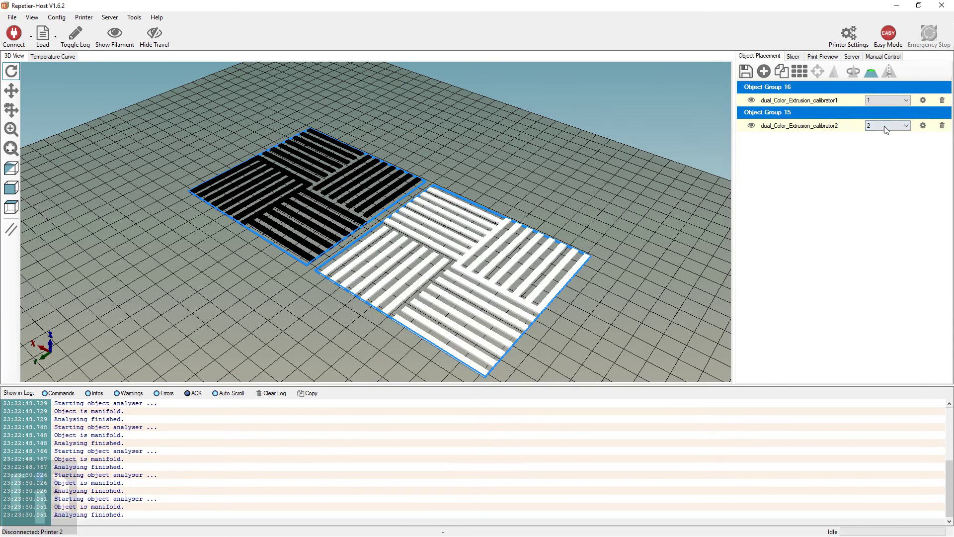
pyautogui.click(884, 126)
pyautogui.click(842, 125)
pyautogui.moveTo(794, 131); pyautogui.dragTo(793, 108)
pyautogui.moveTo(356, 236); pyautogui.dragTo(396, 226)
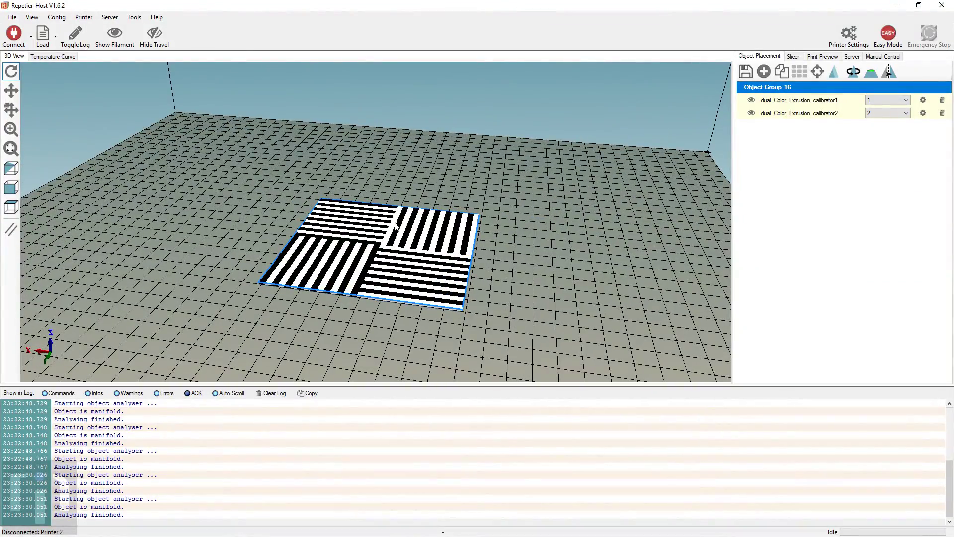
pyautogui.moveTo(537, 295); pyautogui.dragTo(569, 251)
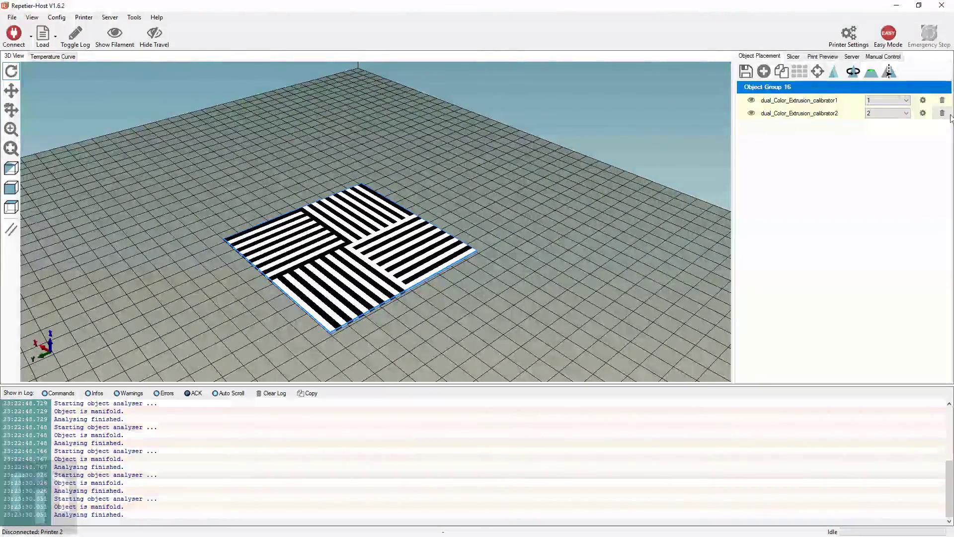
pyautogui.hotkey('alt', 'Tab')
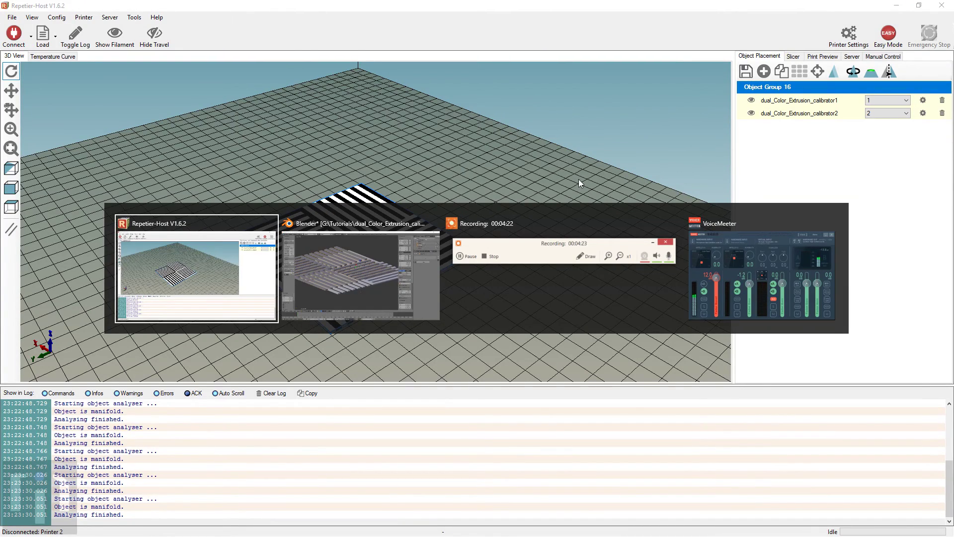
# Undo twice in Blender so the raised strips sit flush in the striped plate again.
pyautogui.hotkey('ctrl', 'z')
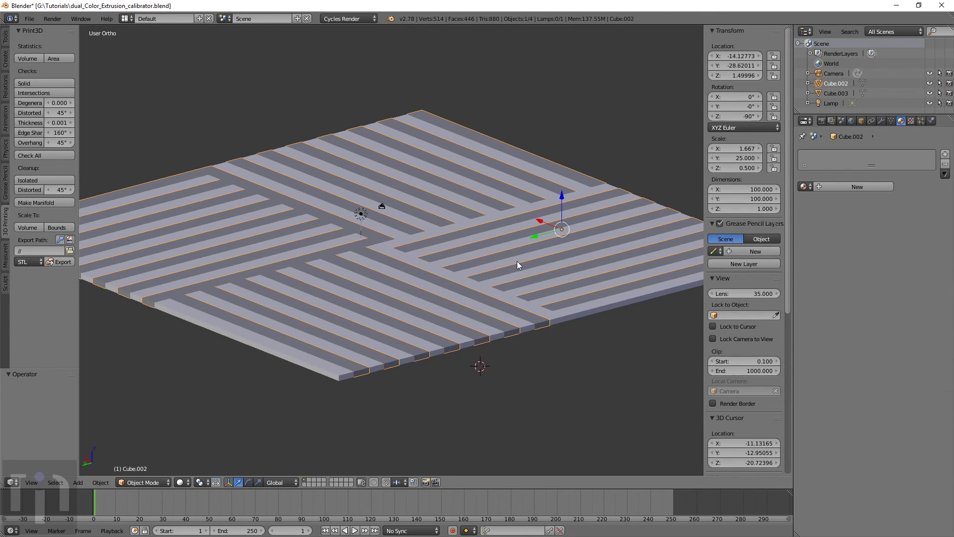
pyautogui.hotkey('ctrl', 'z')
pyautogui.moveTo(462, 298); pyautogui.dragTo(458, 326, button='middle')
# Zoom and orbit to a nearly edge-on view of the plate, then return to Repetier-Host.
pyautogui.scroll(-5, 454, 344)
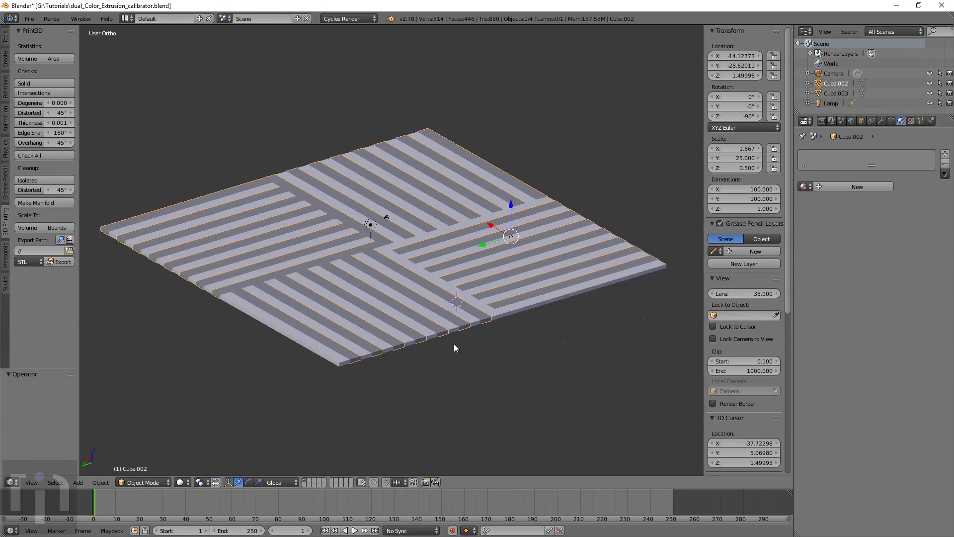
pyautogui.click(452, 345)
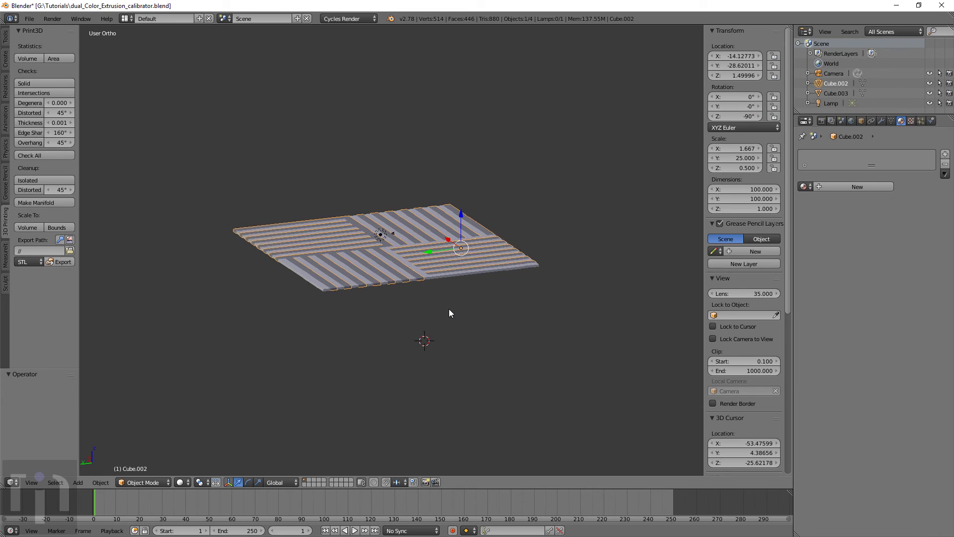
pyautogui.scroll(6, 463, 271)
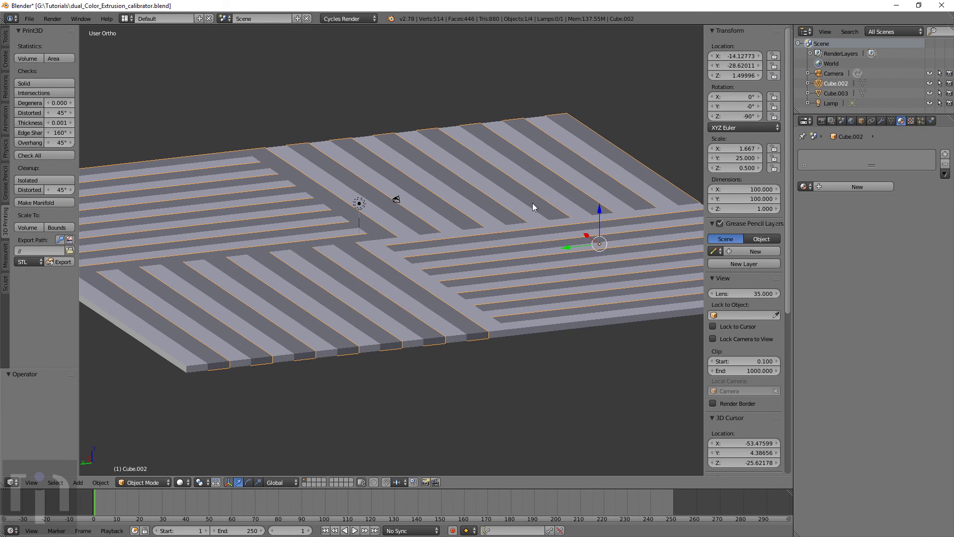
pyautogui.moveTo(449, 219); pyautogui.dragTo(475, 336, button='middle')
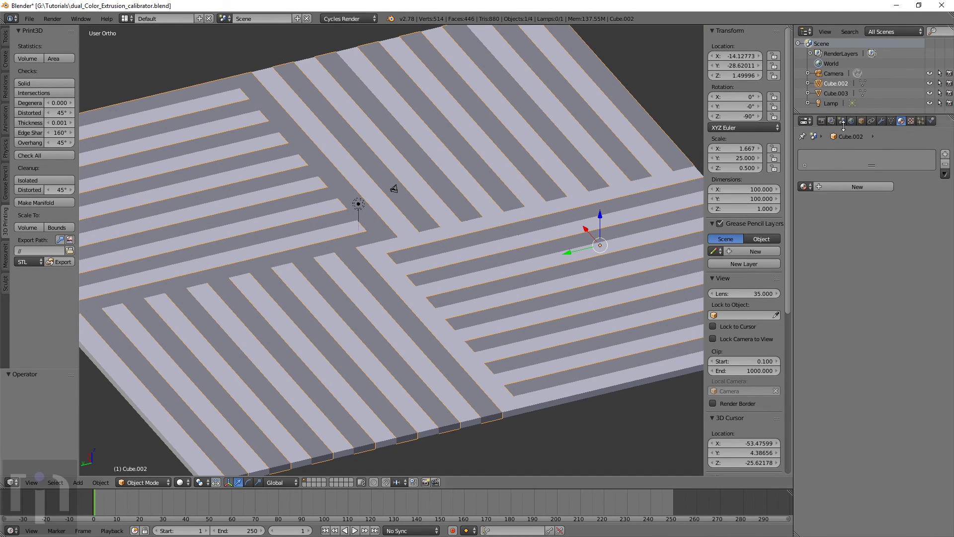
pyautogui.hotkey('alt', 'Tab')
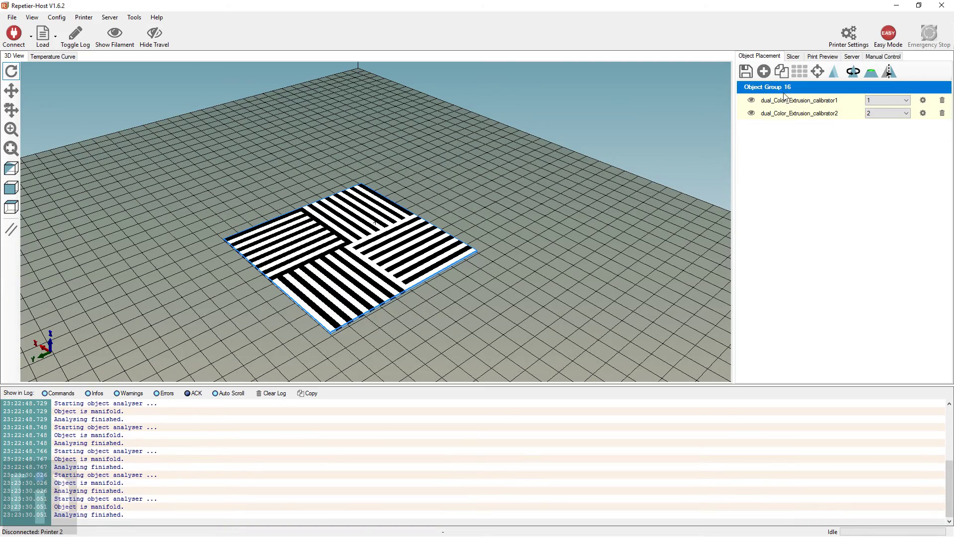
# Review the CuraEngine slicer settings and the print preview, then return to Object Placement.
pyautogui.click(792, 56)
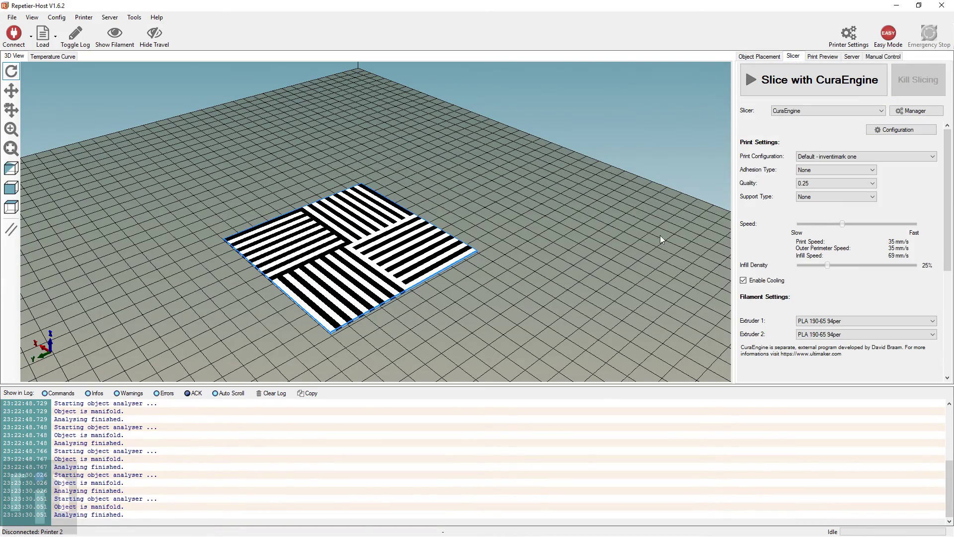
pyautogui.moveTo(661, 239); pyautogui.dragTo(516, 249)
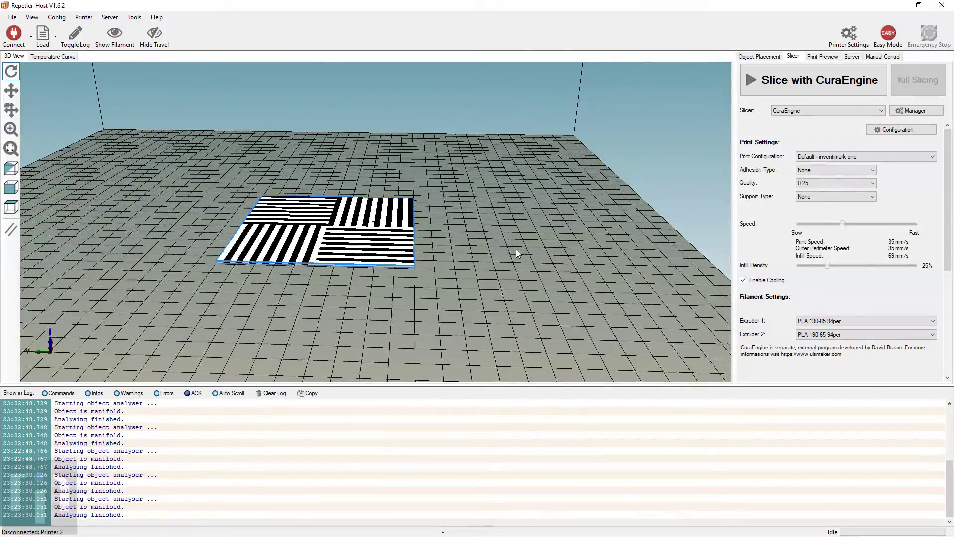
pyautogui.moveTo(516, 249); pyautogui.dragTo(621, 243)
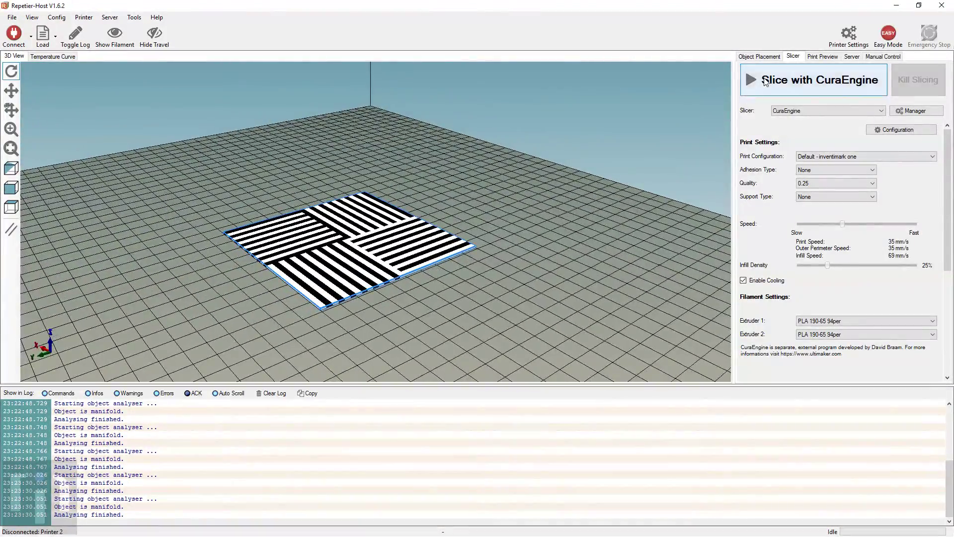
pyautogui.click(823, 56)
pyautogui.click(759, 56)
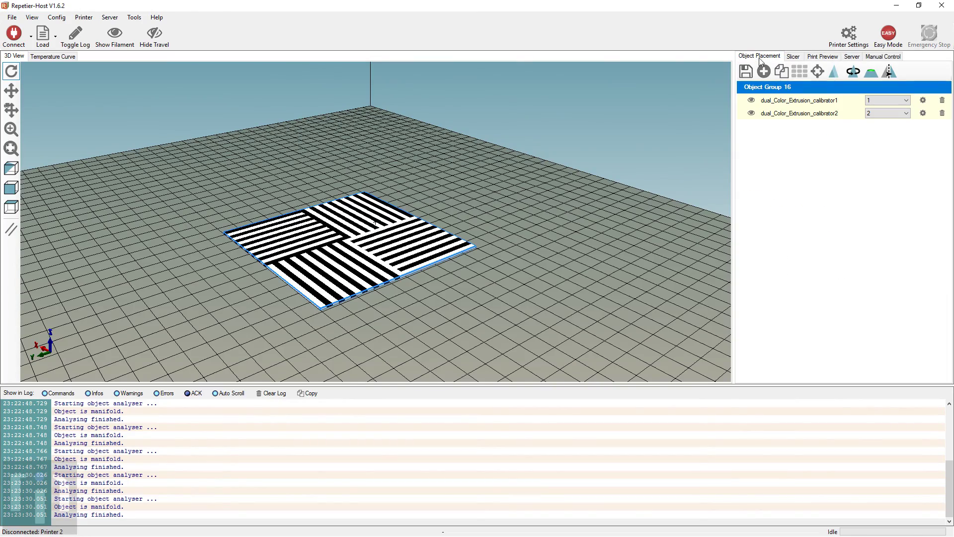
# Orbit the bed from top-down, low and square-on angles, then switch to Blender.
pyautogui.moveTo(502, 271); pyautogui.dragTo(391, 273)
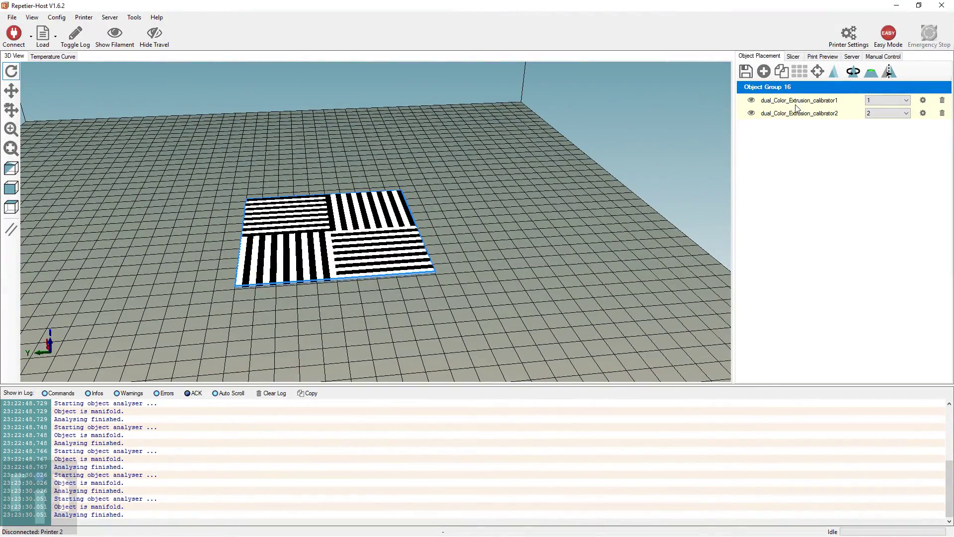
pyautogui.moveTo(480, 342); pyautogui.dragTo(571, 319)
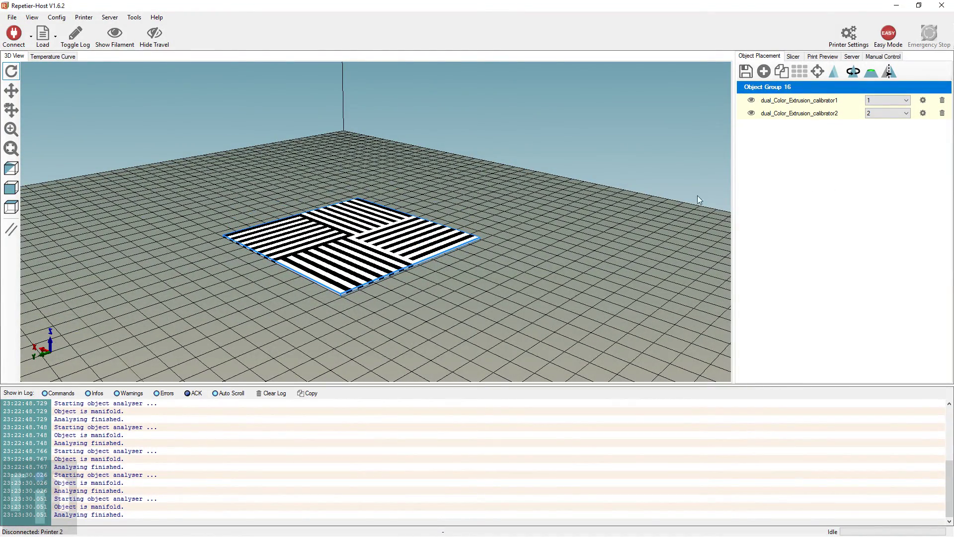
pyautogui.moveTo(563, 258); pyautogui.dragTo(507, 281)
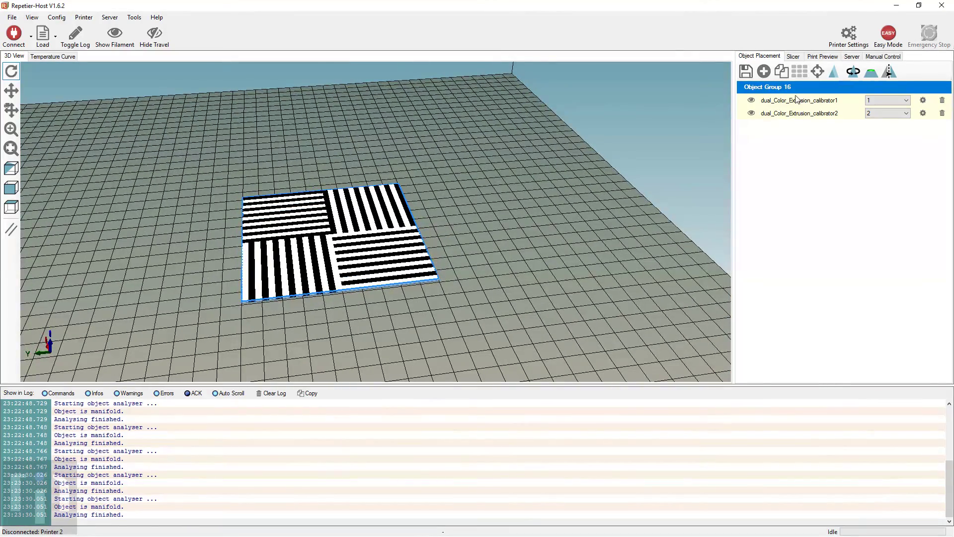
pyautogui.hotkey('alt', 'Tab')
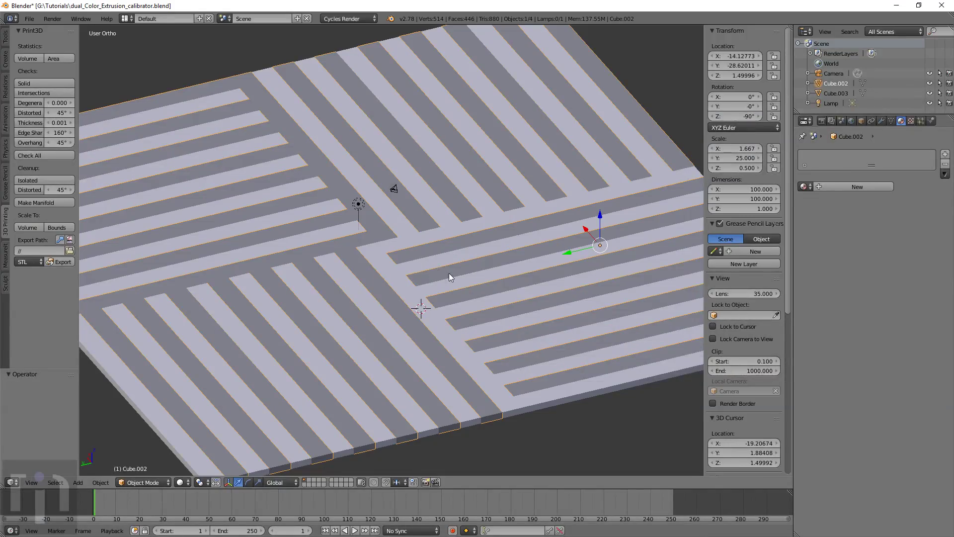
# Orbit and zoom to a near top-down view of the striped plate, then switch to Repetier-Host.
pyautogui.moveTo(449, 273); pyautogui.dragTo(452, 225, button='middle')
pyautogui.scroll(3, 429, 296)
pyautogui.scroll(-5, 428, 296)
pyautogui.scroll(2, 452, 226)
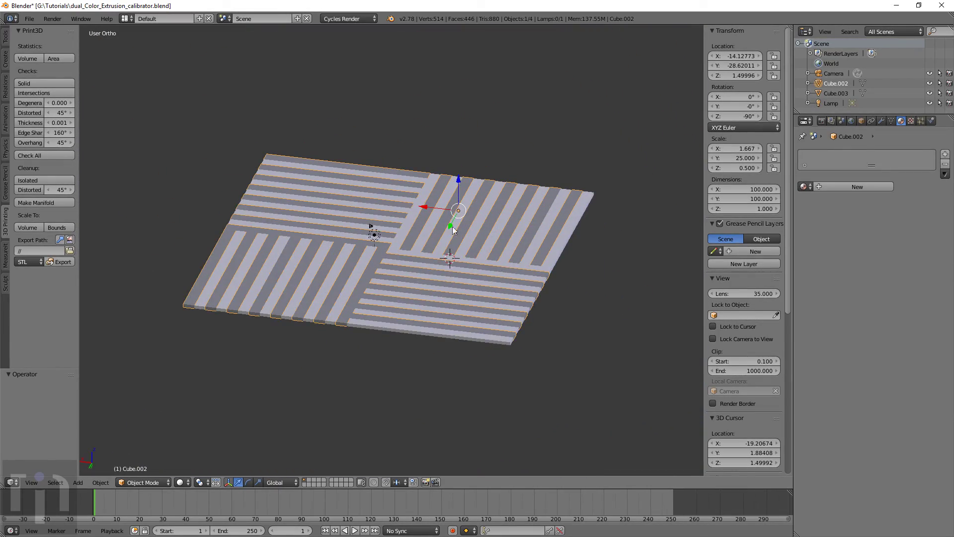
pyautogui.scroll(3, 450, 270)
pyautogui.scroll(-2, 449, 270)
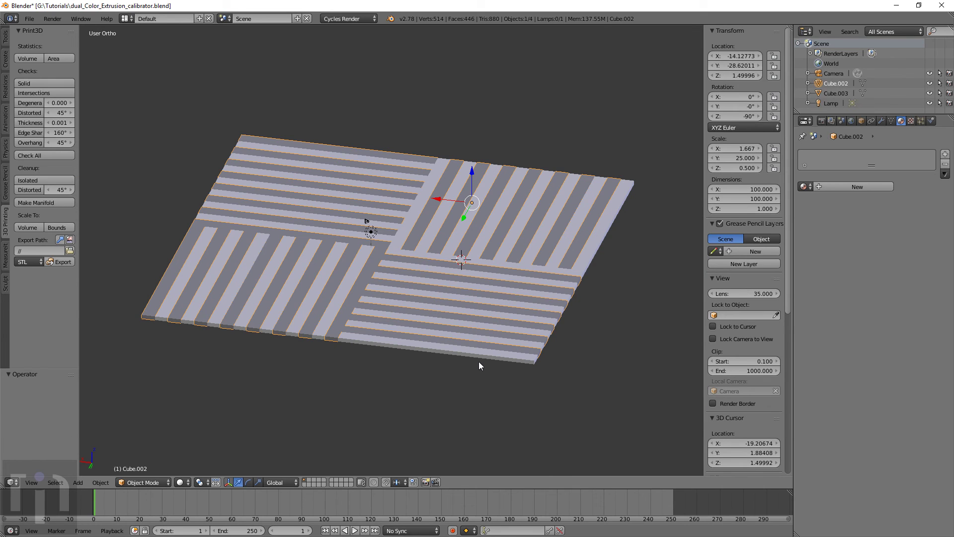
pyautogui.moveTo(479, 362); pyautogui.dragTo(489, 333, button='middle')
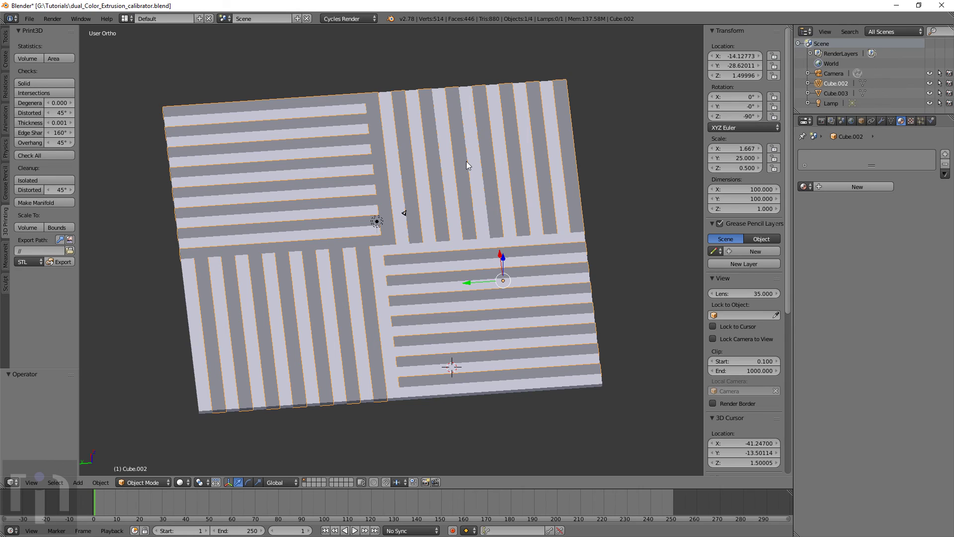
pyautogui.hotkey('alt', 'Tab')
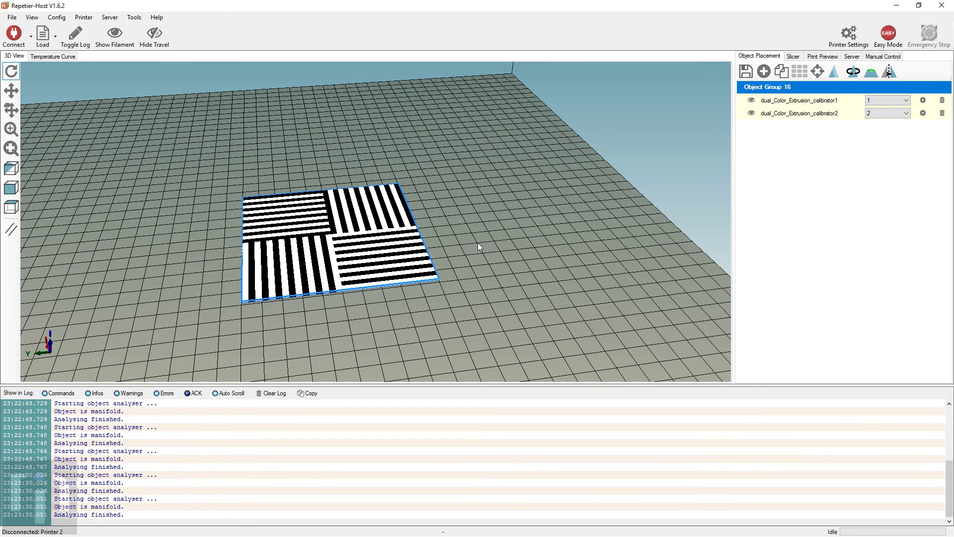
pyautogui.moveTo(423, 299); pyautogui.dragTo(459, 323)
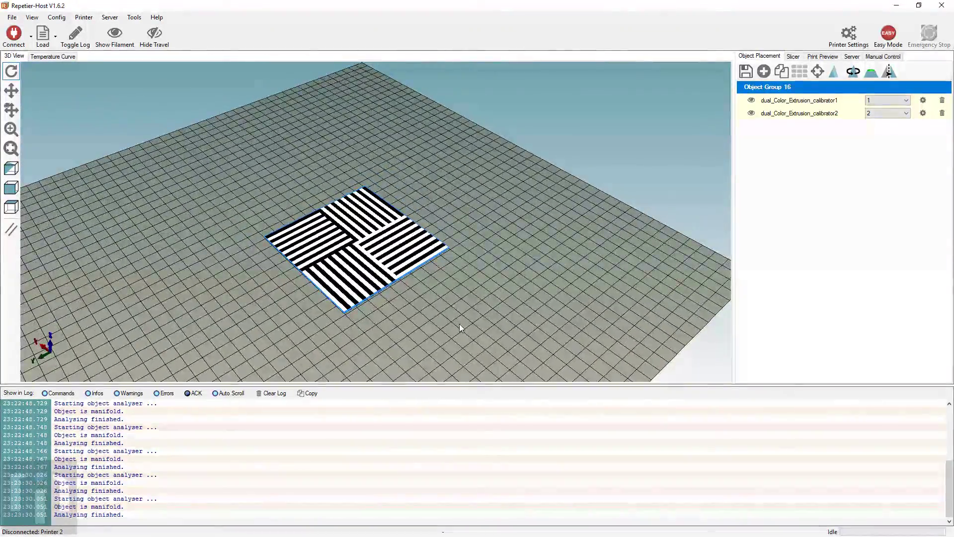